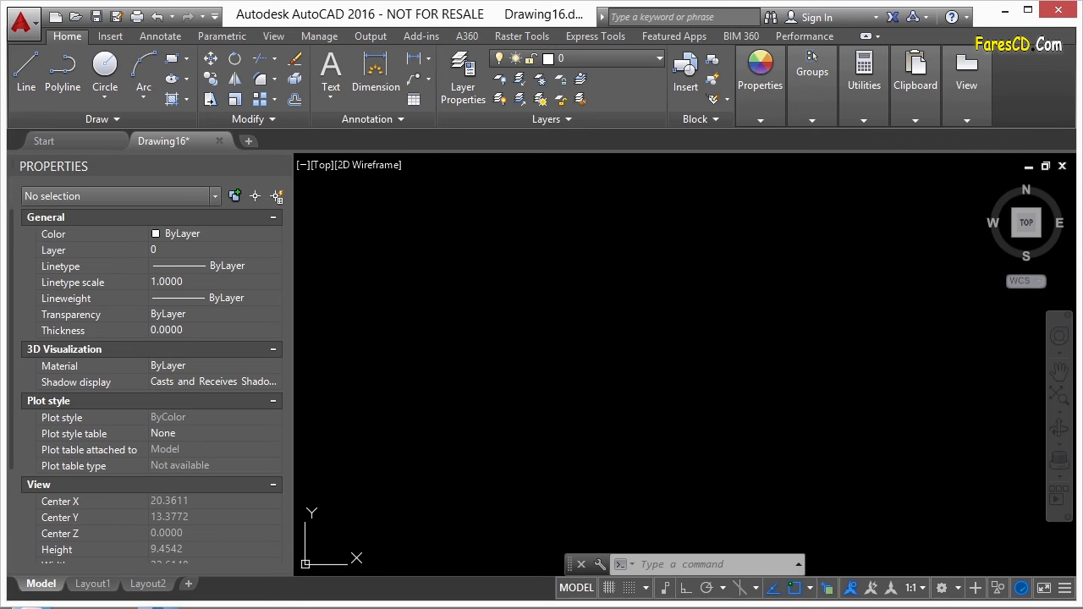
left_click(463, 80)
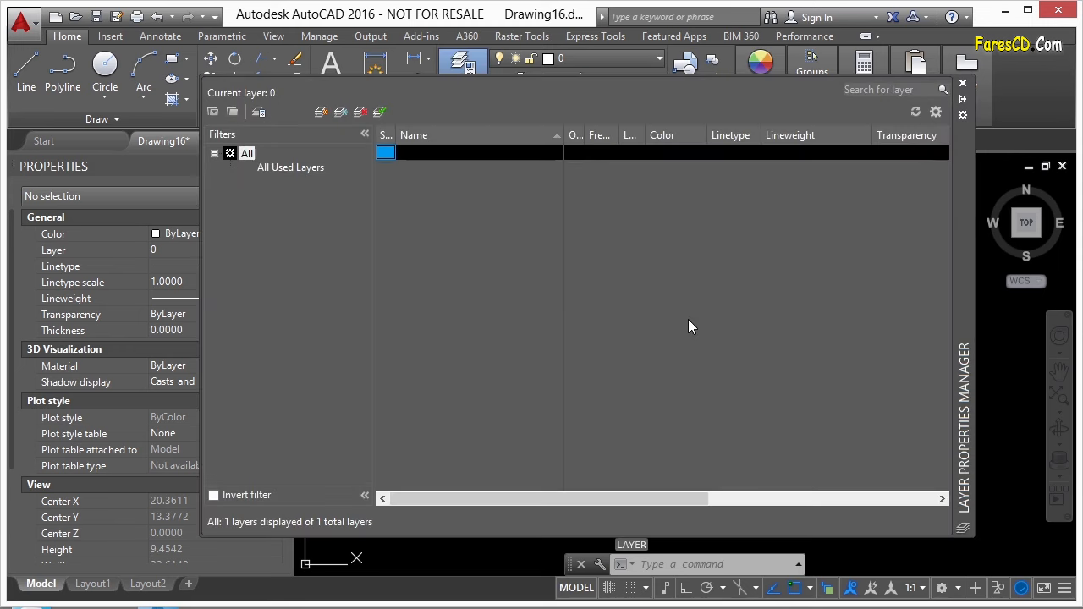
left_click(962, 83)
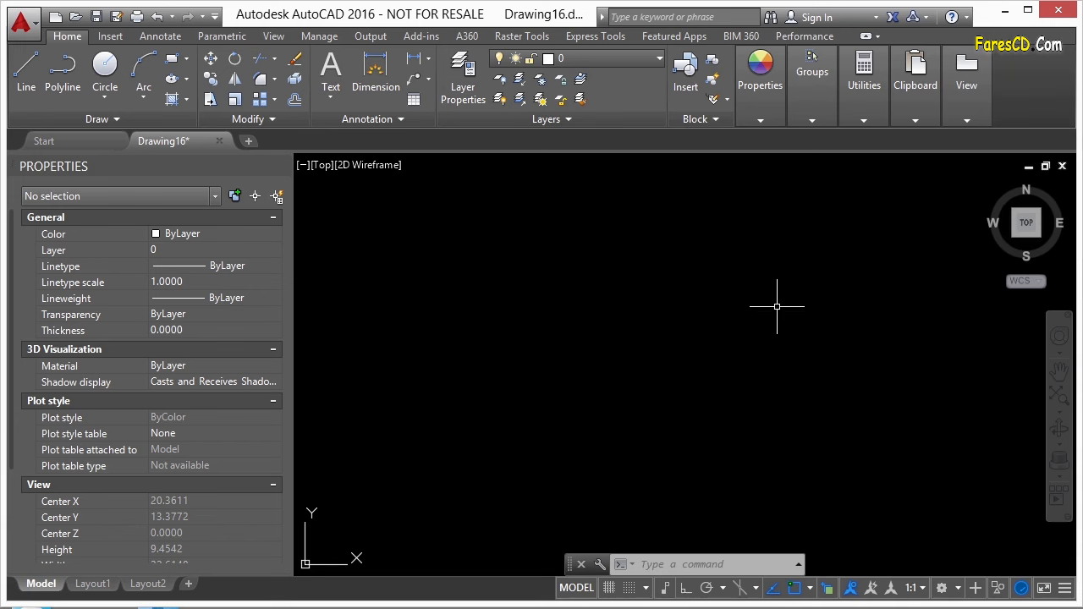
Step: Play the existing HexHeadBolt action macro in the drawing
left_click(329, 39)
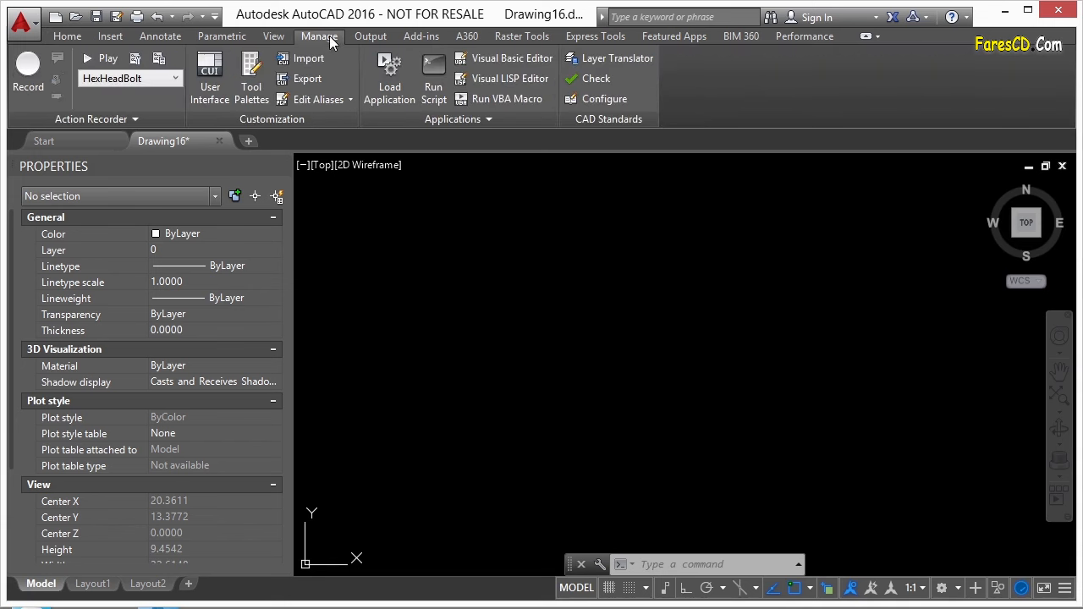
left_click(175, 80)
left_click(132, 100)
left_click(102, 58)
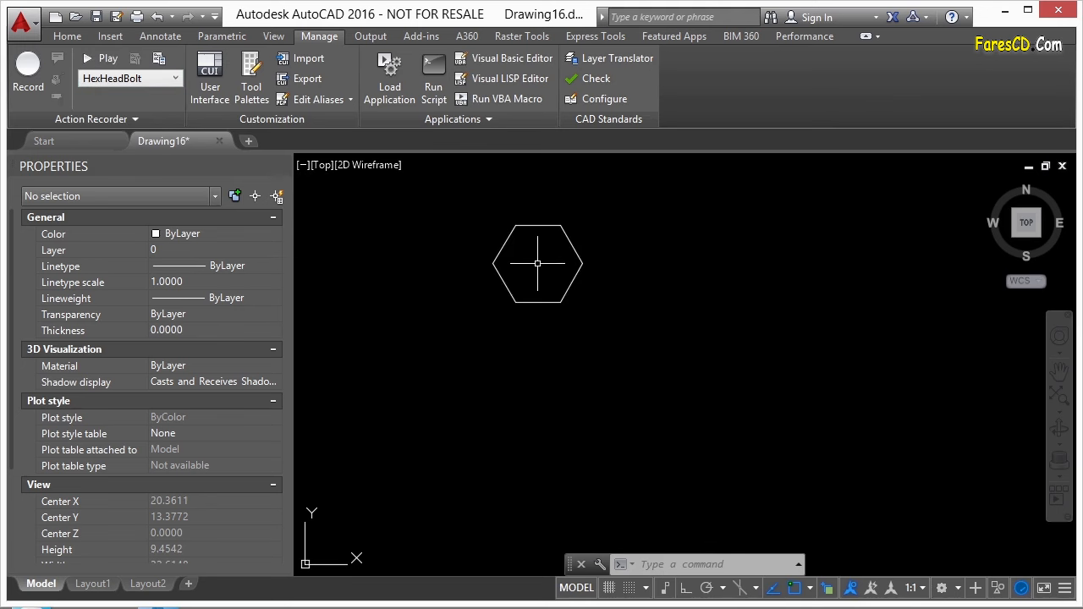
scroll(432, 300, "down", 2)
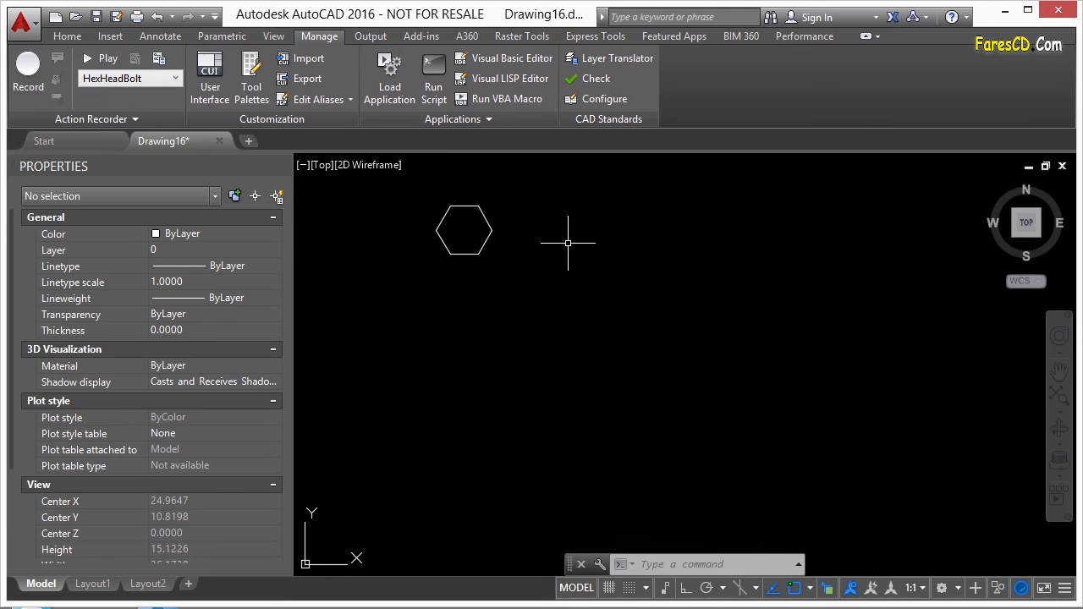
Step: Start recording an action macro and draw a six-sided polygon below the existing hexagon, inscribed in a circle of radius 1
left_click(27, 68)
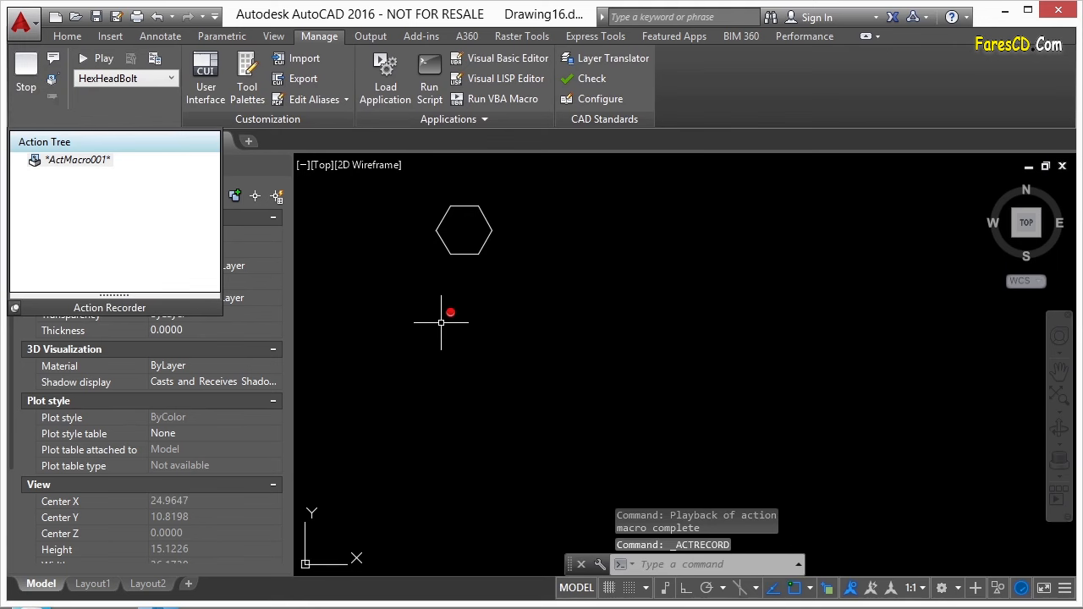
type("POLY")
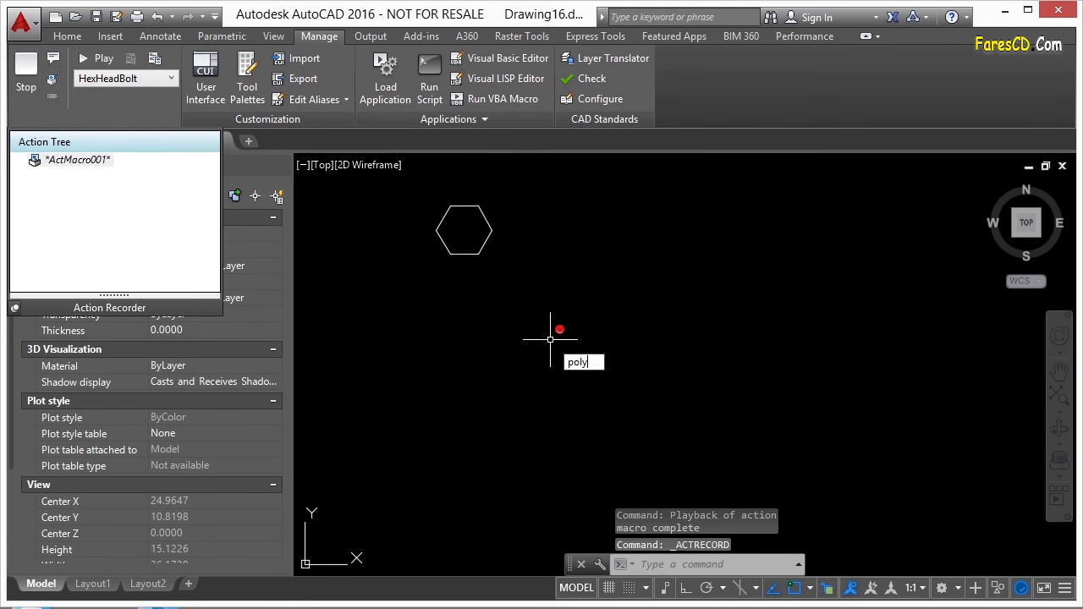
type("GON")
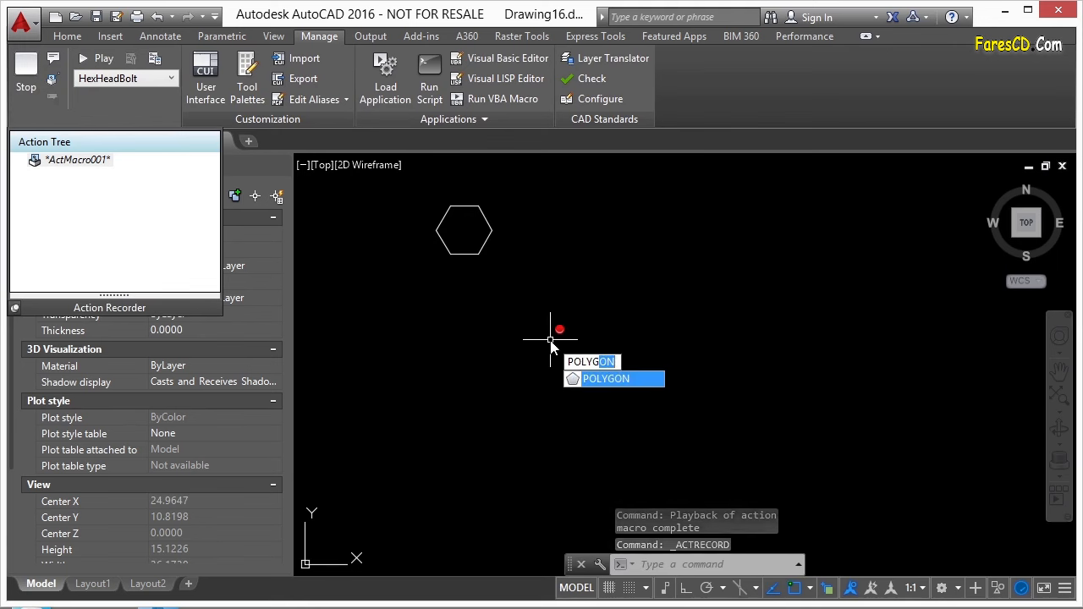
key("Return")
key("Return")
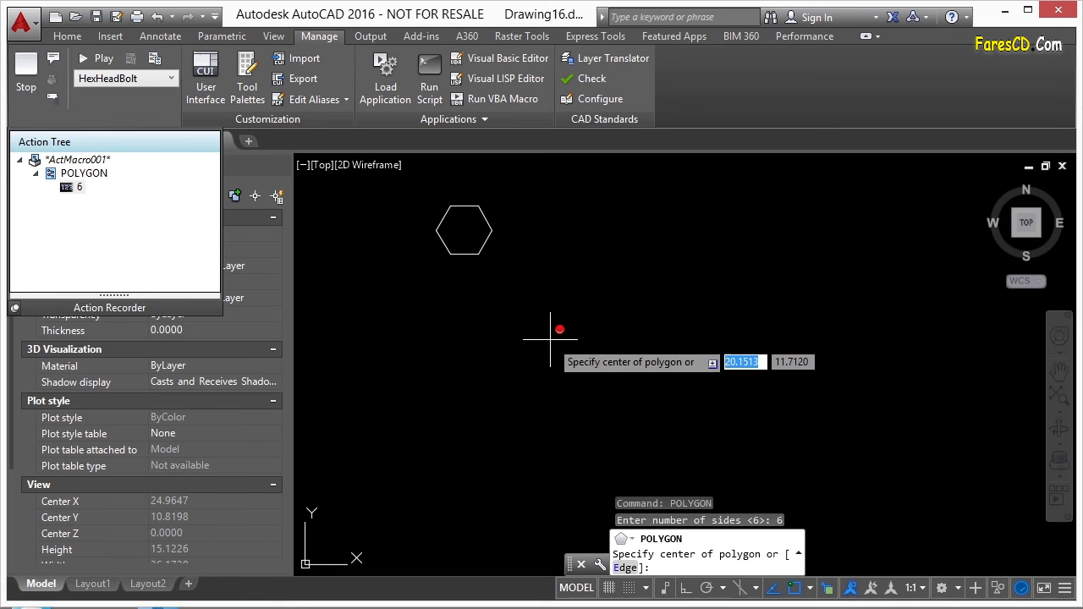
left_click(593, 338)
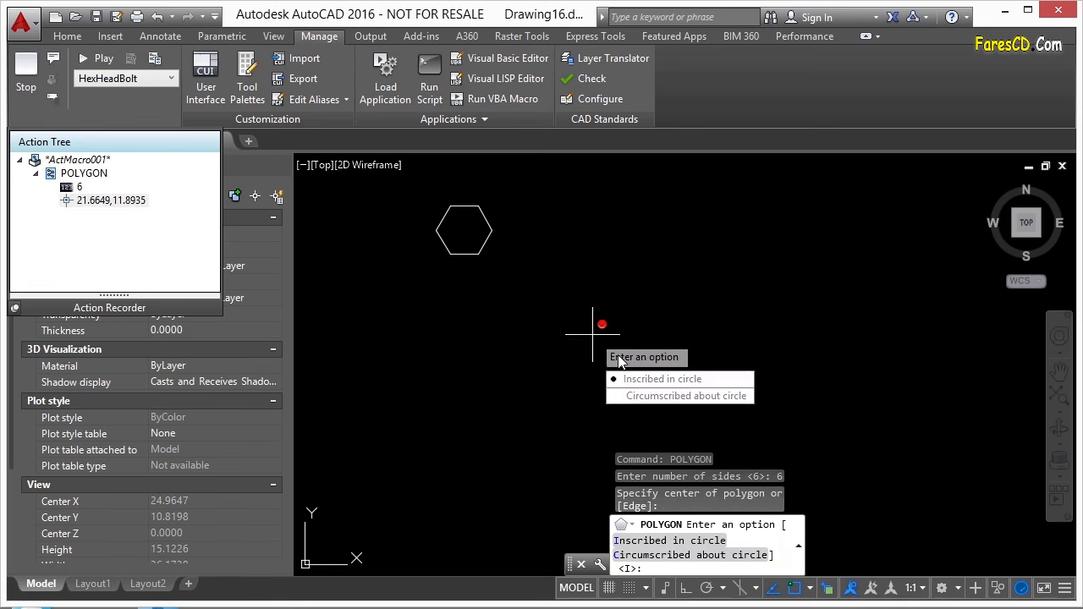
left_click(639, 379)
type("1")
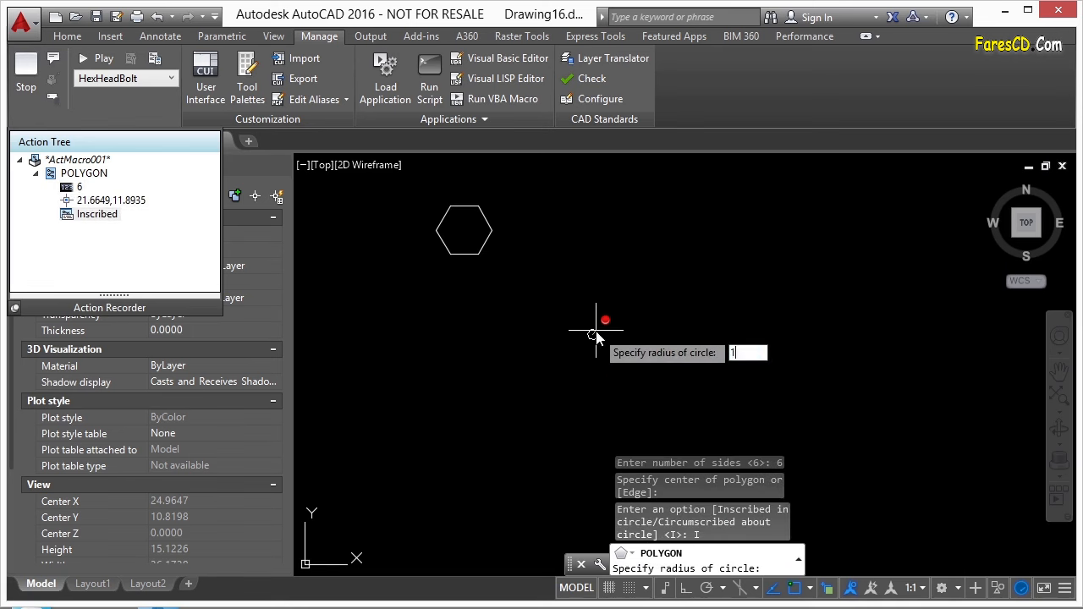
key("Return")
Step: Draw a circle of radius 0.8660 centred on the new hexagon's geometric center
type("c")
key("Return")
right_click(592, 337, "shift")
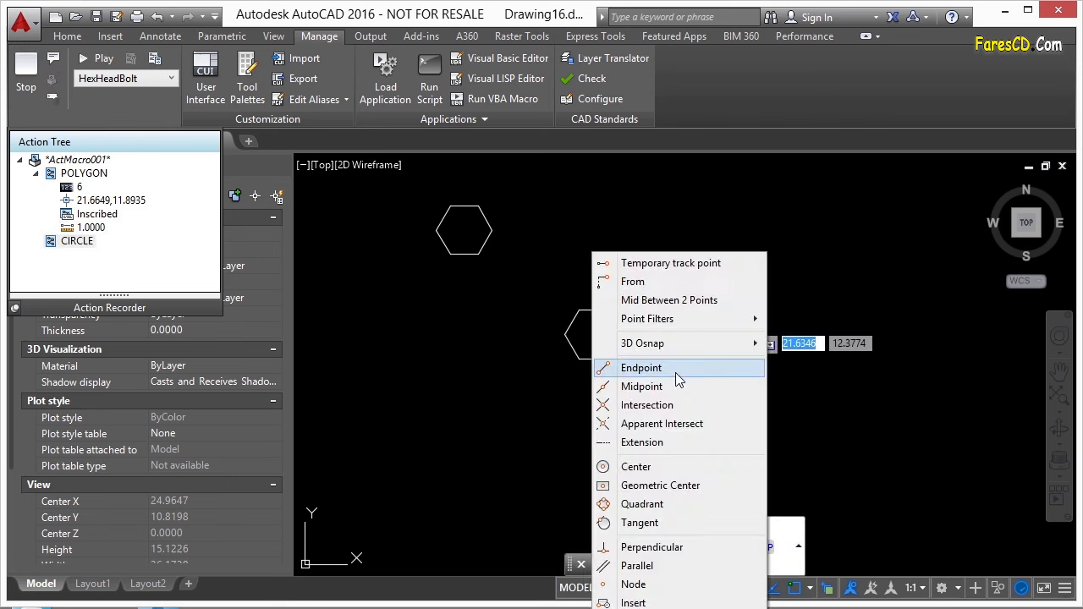
left_click(683, 486)
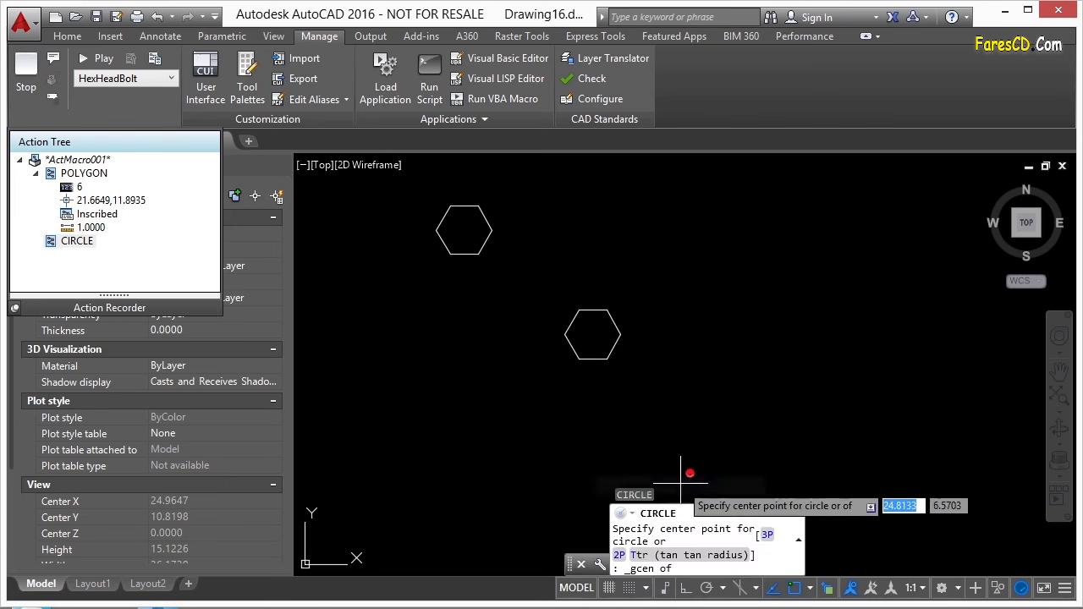
left_click(592, 335)
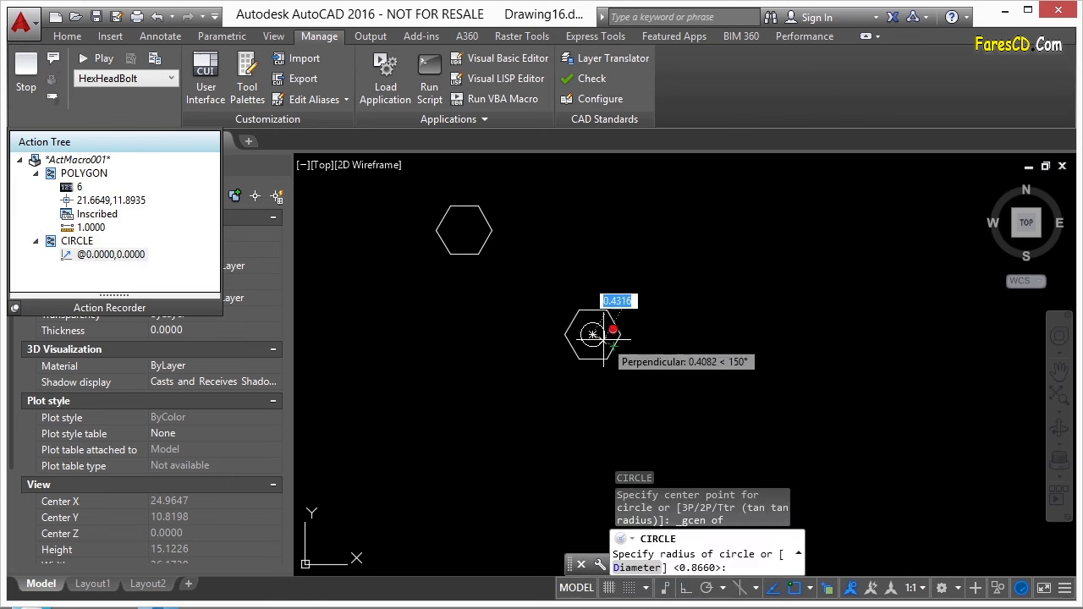
scroll(599, 330, "up", 2)
key("Return")
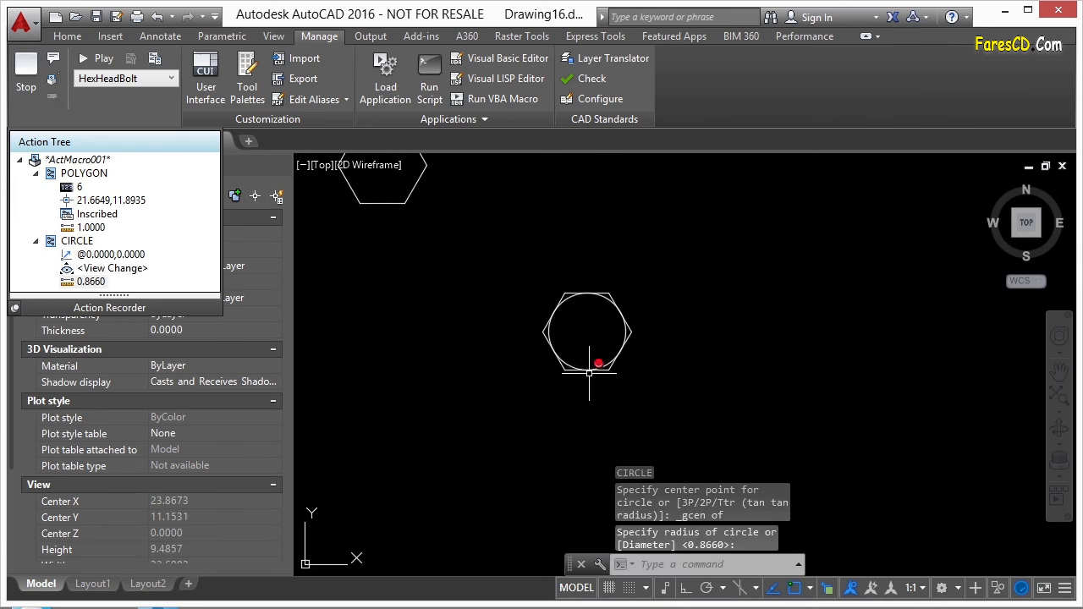
Step: Stop the macro recording and save the action macro as HexBolt
scroll(675, 363, "down", 2)
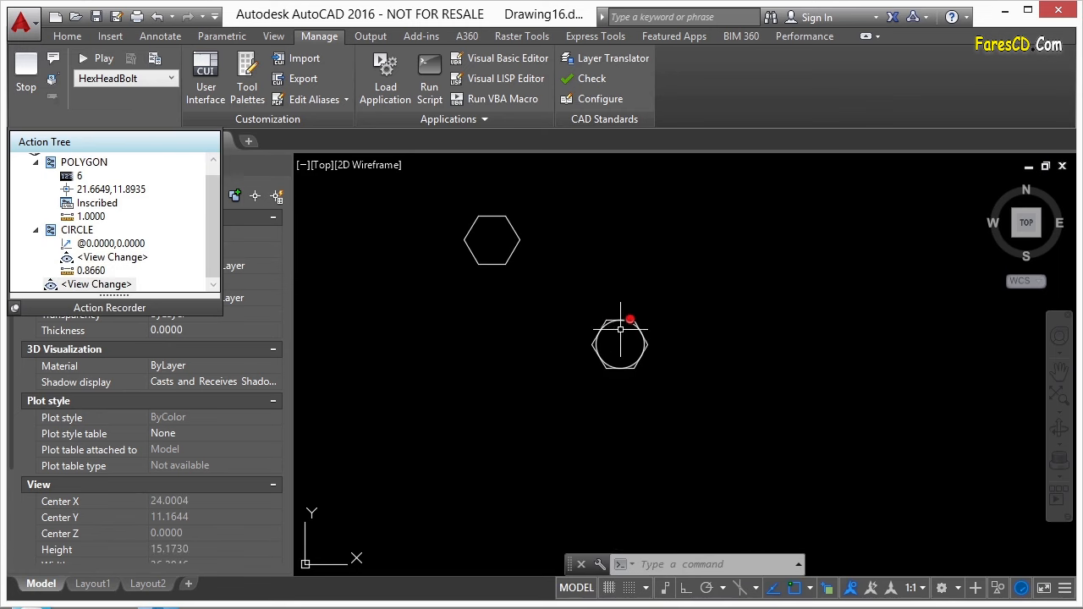
scroll(629, 351, "up", 2)
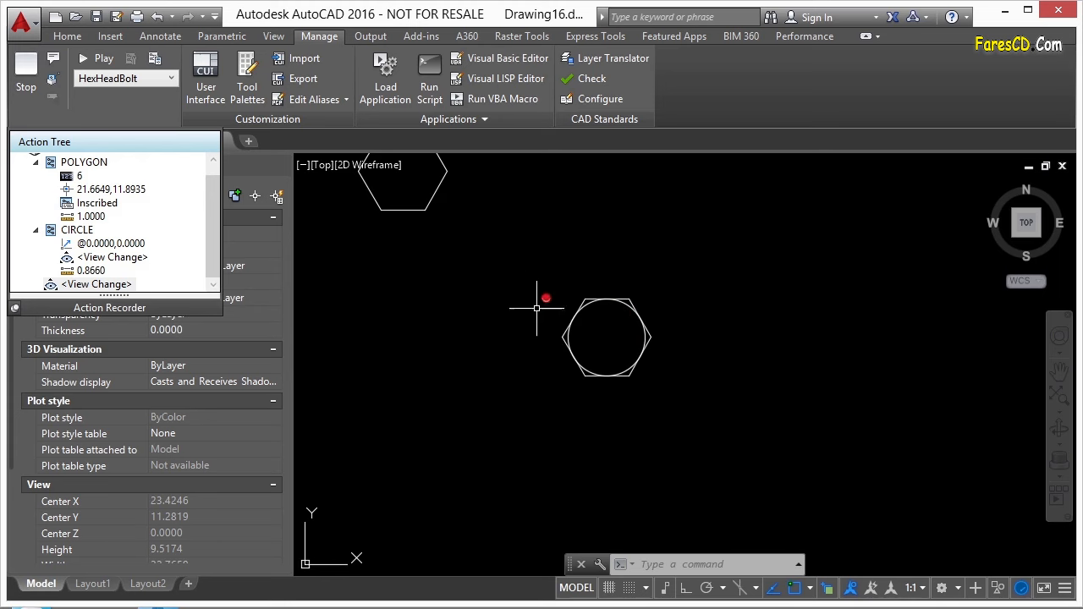
left_click(26, 67)
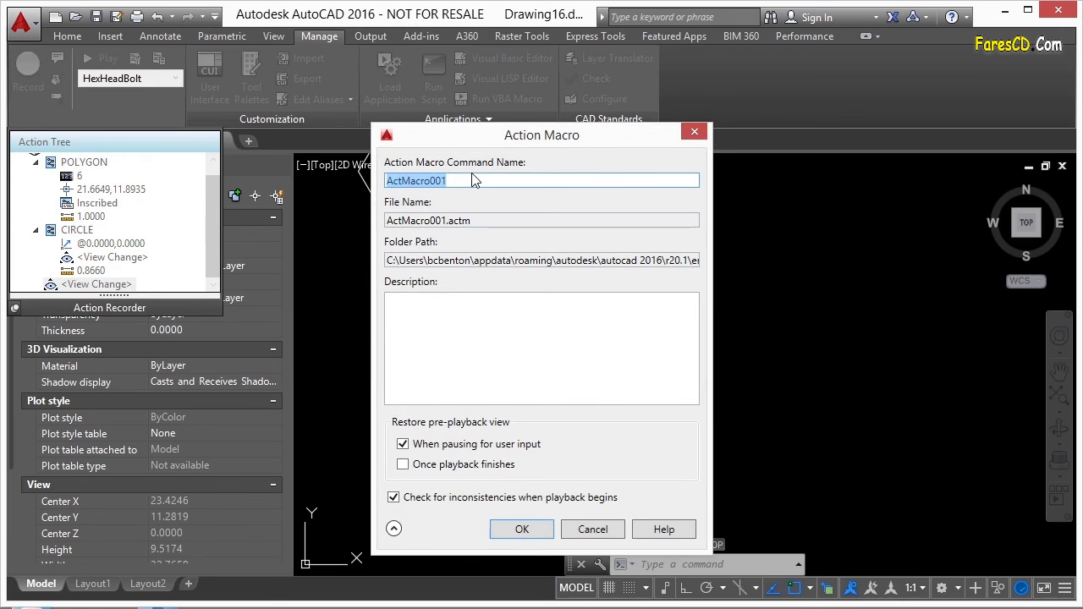
type("H")
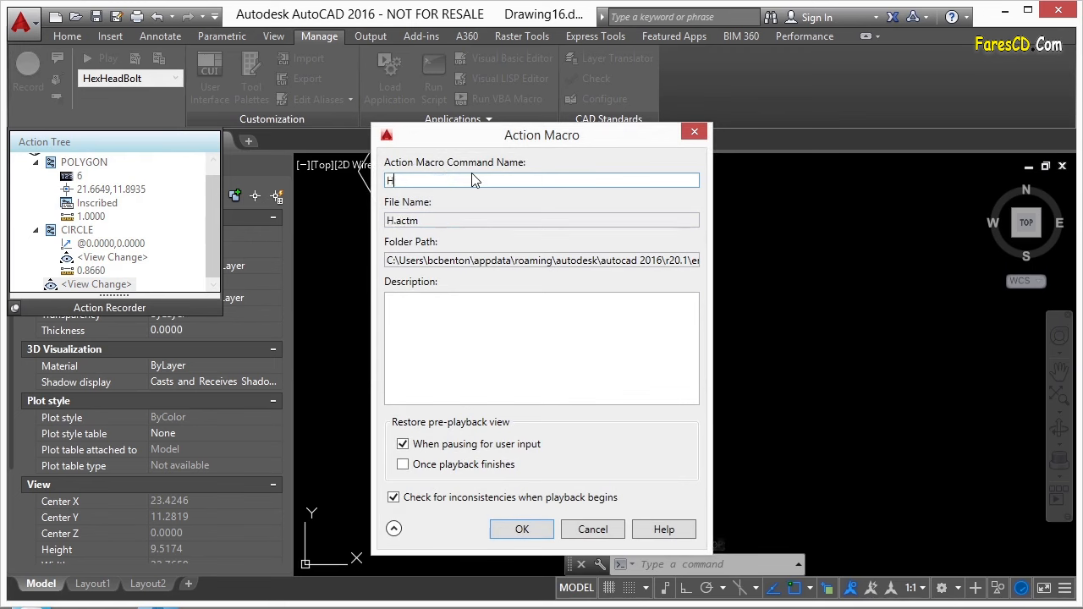
type("exBol")
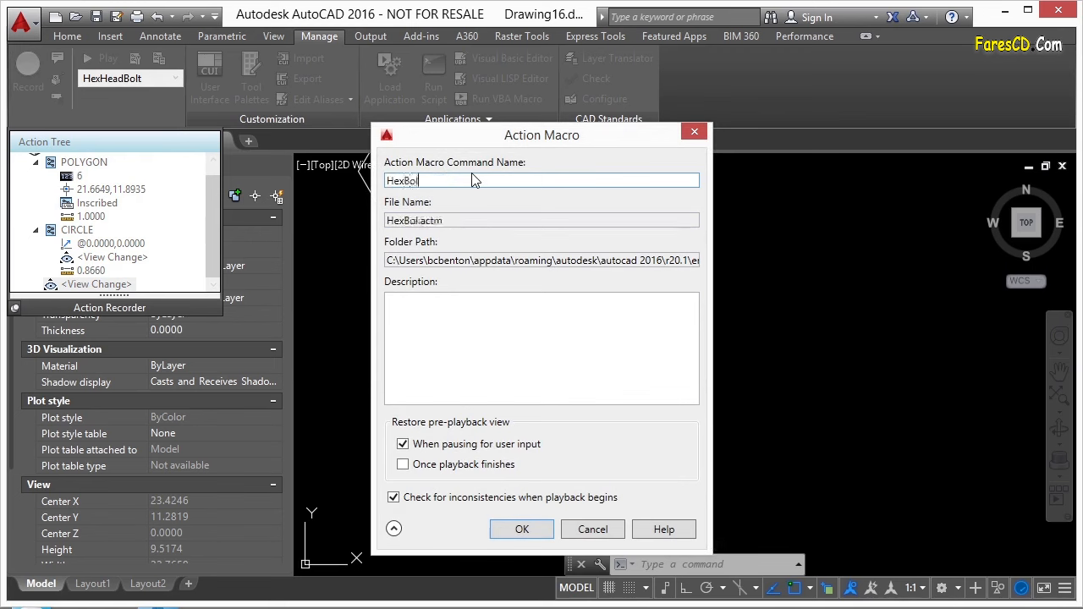
type("t")
left_click(518, 529)
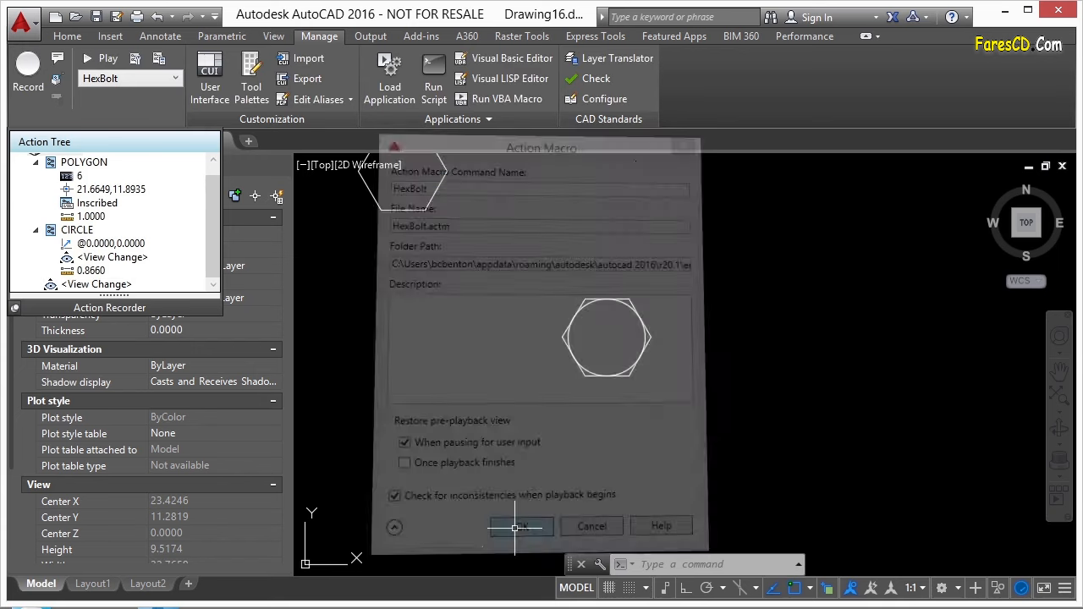
Step: Compare the recorded actions of the HexHeadBolt and HexBolt macros, ending with HexBolt as the current macro
left_click(176, 77)
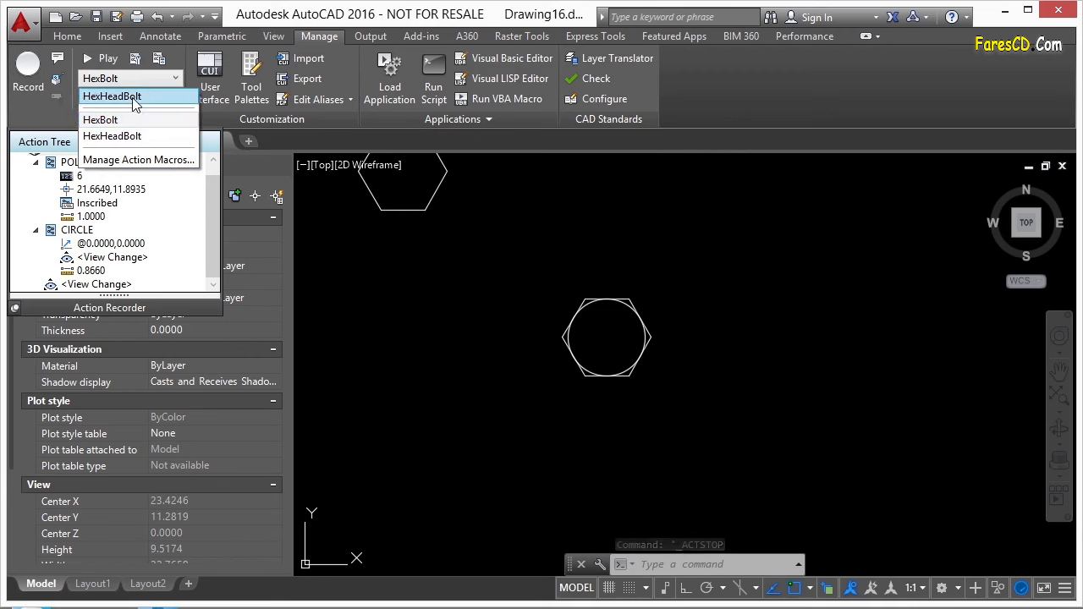
left_click(133, 100)
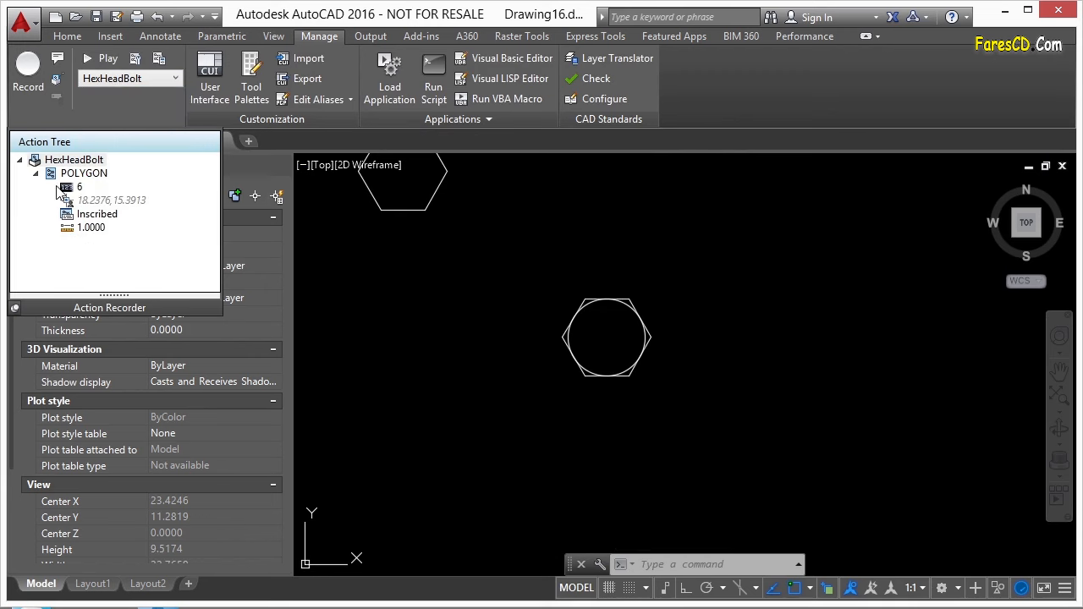
left_click(176, 77)
left_click(117, 120)
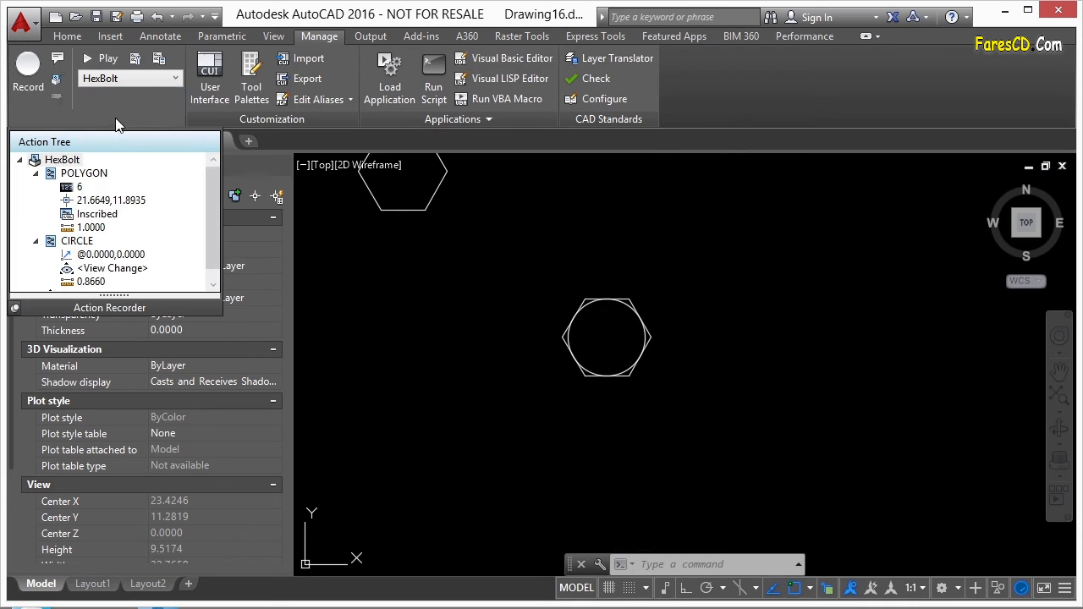
Step: Erase the hexagon with its circle and the other hexagon from the drawing
left_click(652, 267)
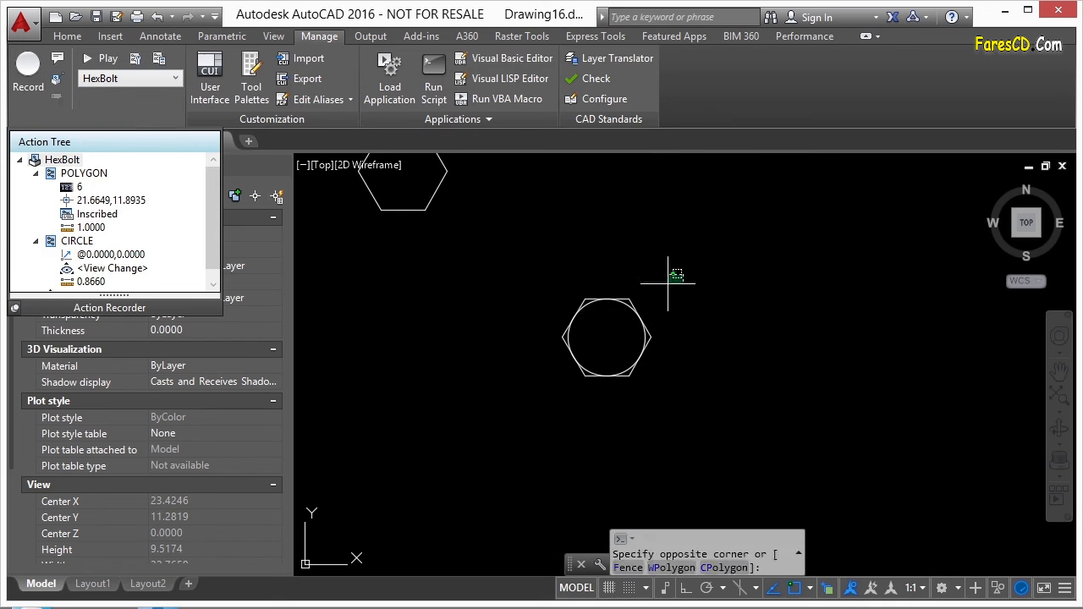
left_click(591, 324)
type("e")
key("Return")
left_click(474, 235)
left_click(372, 161)
type("e")
key("Return")
Step: Play the HexBolt macro and erase the bolt head it draws
left_click(100, 59)
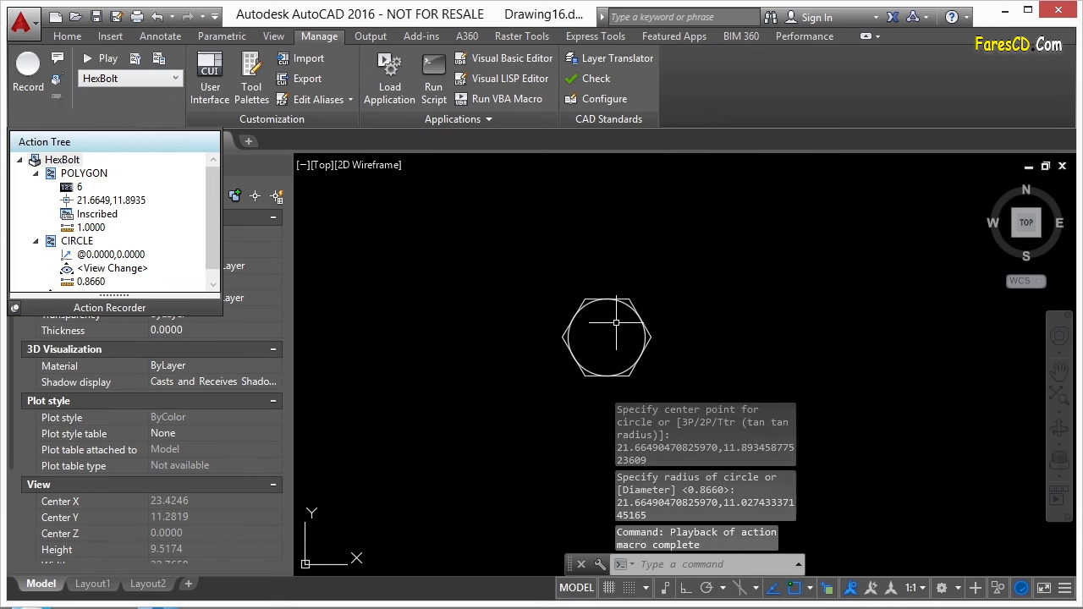
type("e")
key("Return")
left_click(680, 302)
left_click(627, 336)
key("Return")
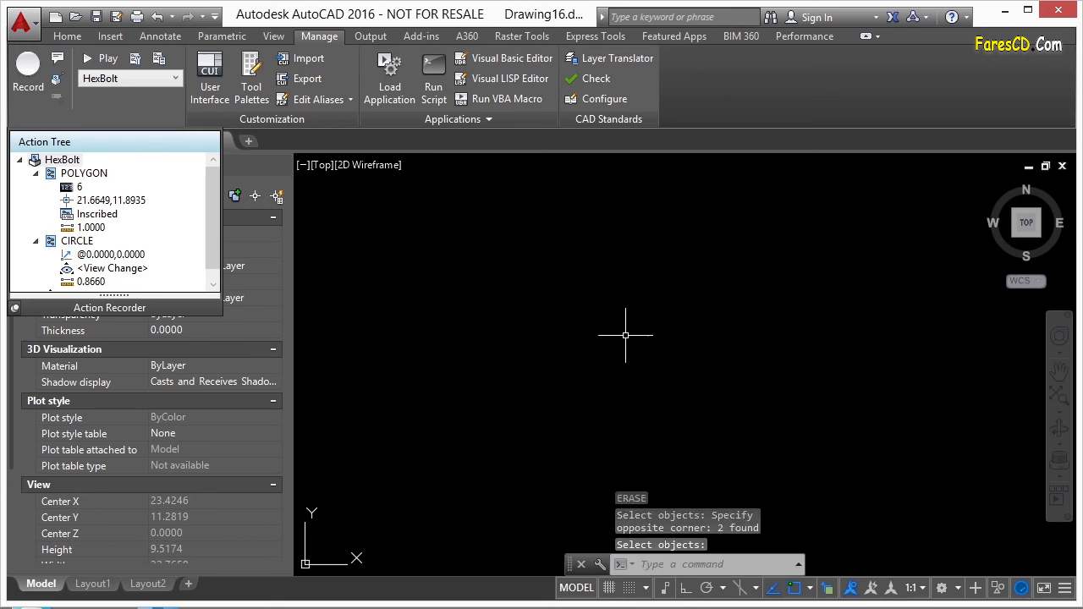
Step: Enlarge the Action Tree to fit all recorded actions of the HexBolt macro
left_click(127, 201)
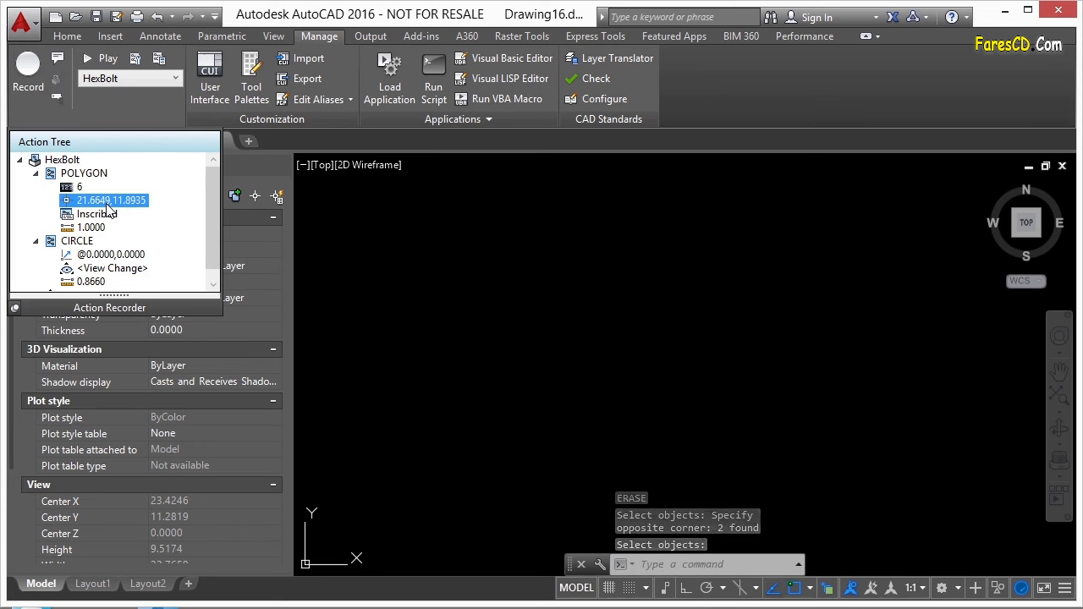
scroll(216, 226, "down", 1)
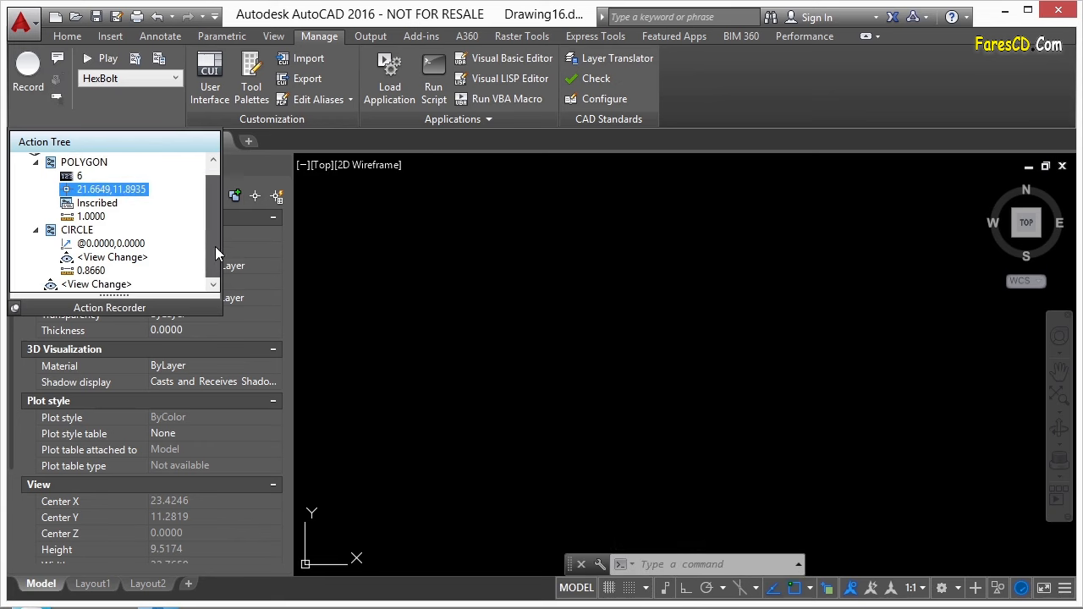
left_click_drag(187, 298, 187, 423)
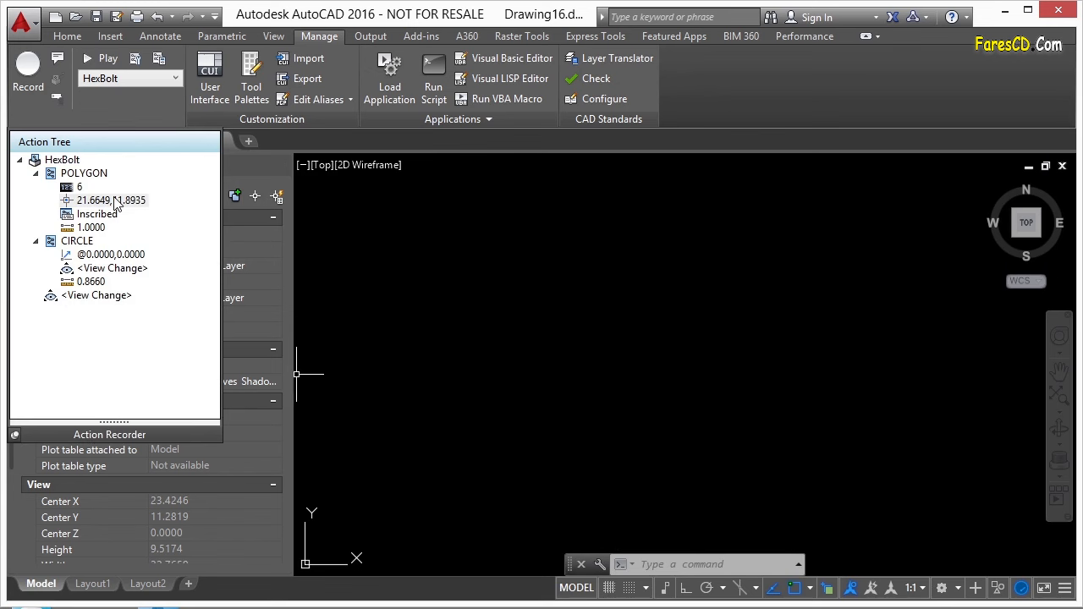
Step: Insert the user message "This will draw a bolt head in plan view" before the POLYGON action of the HexBolt macro
left_click(91, 176)
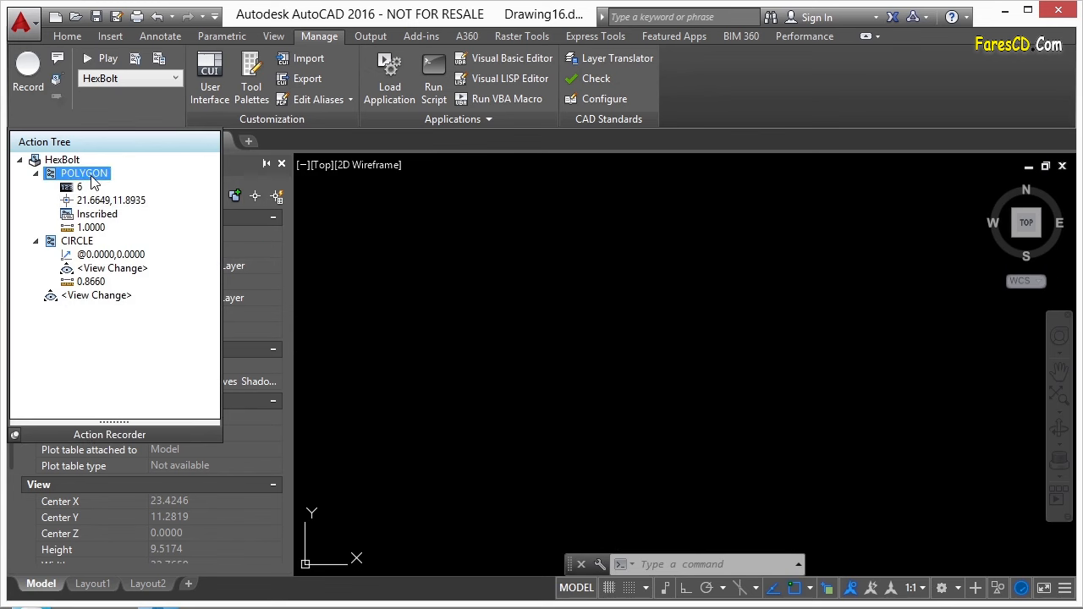
right_click(93, 181)
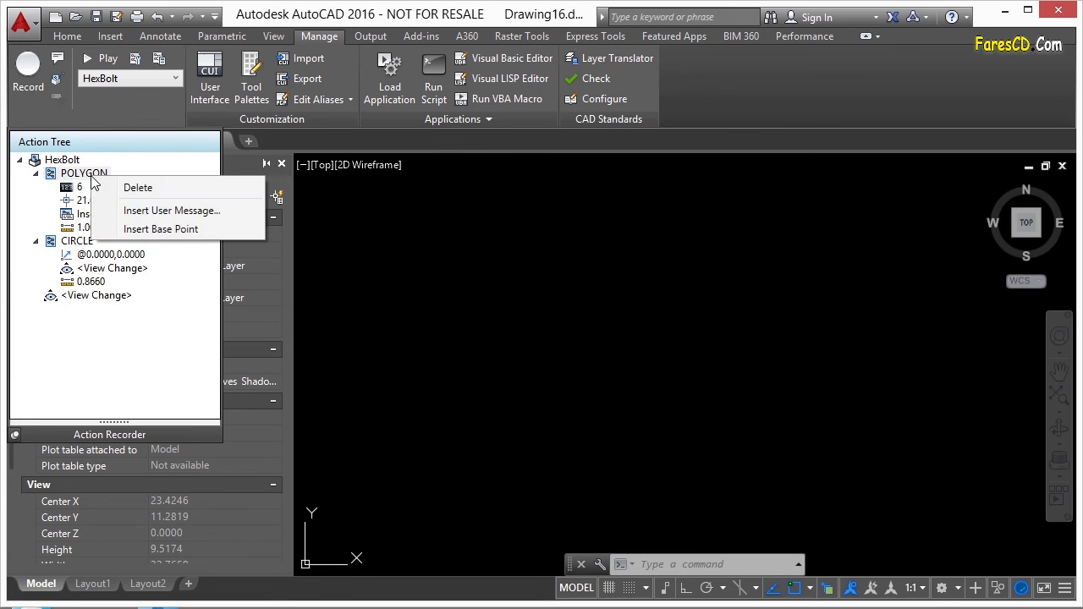
left_click(155, 210)
type("This will draw a bolt head in plan view")
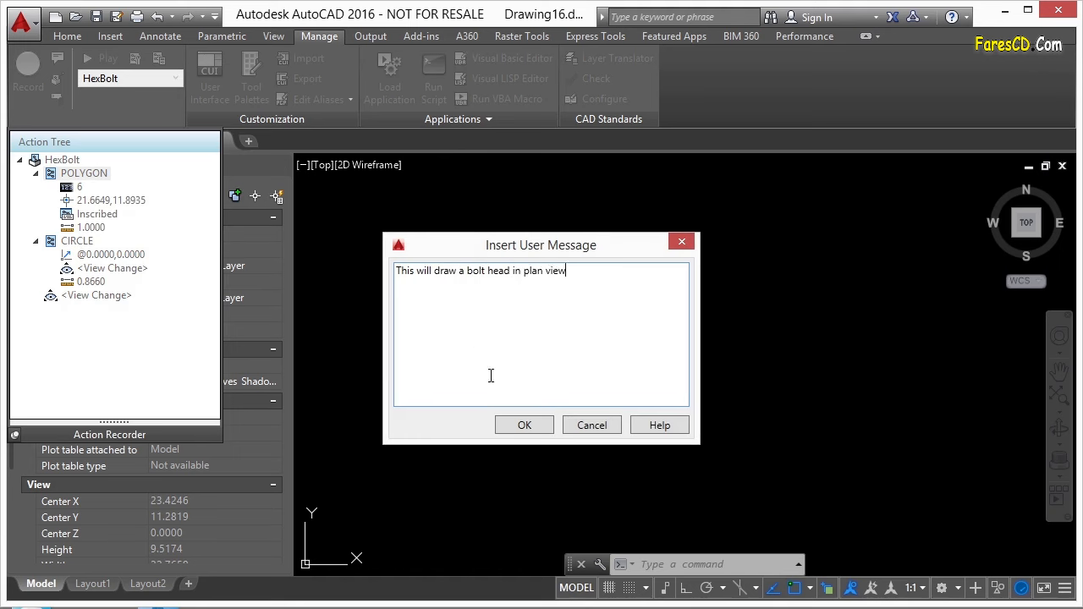
left_click(526, 426)
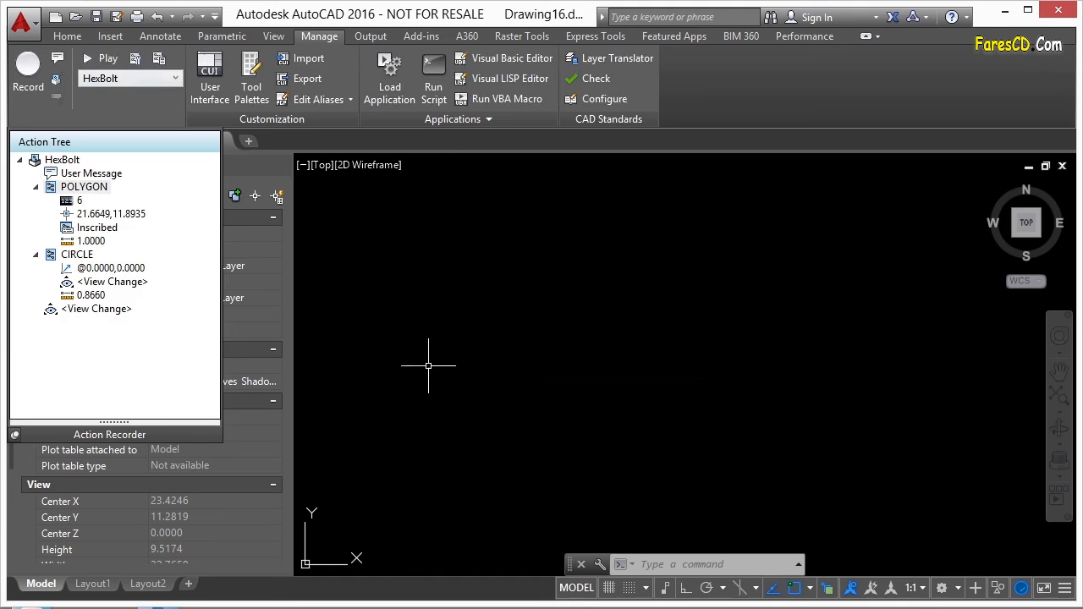
Step: Play the HexBolt macro through its user message and erase the bolt head it draws
left_click(105, 57)
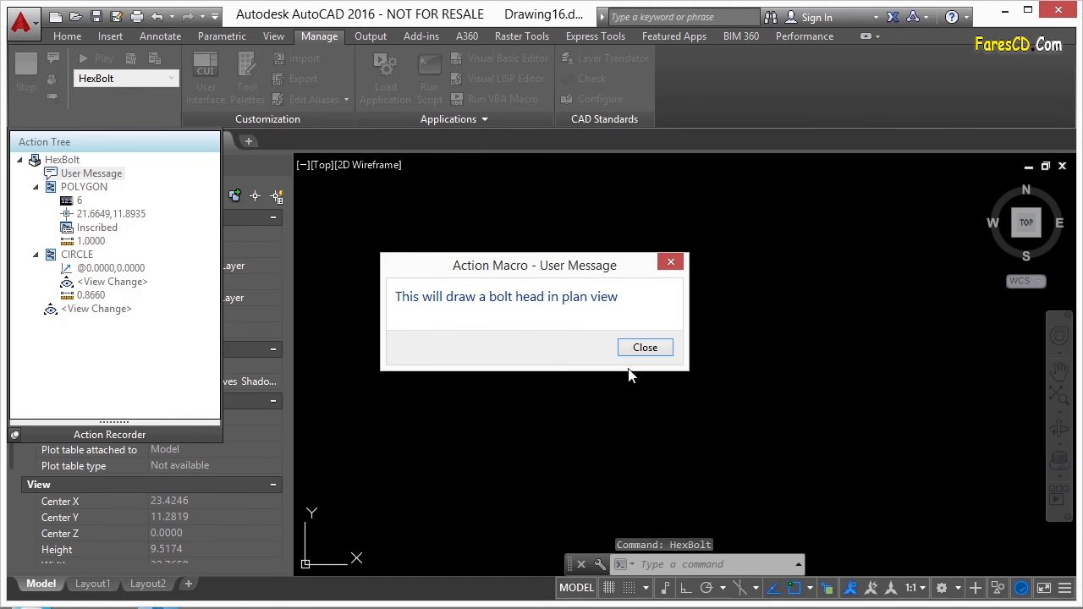
left_click(643, 348)
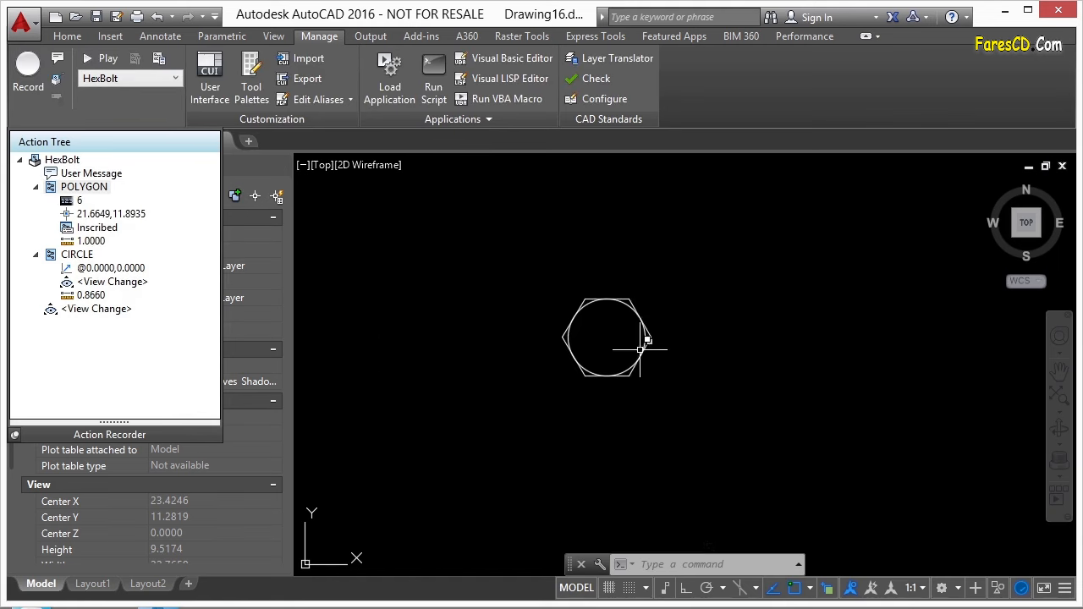
type("erase")
key("Return")
left_click(662, 310)
left_click(616, 330)
key("Return")
Step: Make the POLYGON center point pause for user input and play HexBolt, placing a bolt head in the upper-left part of the drawing
left_click(110, 216)
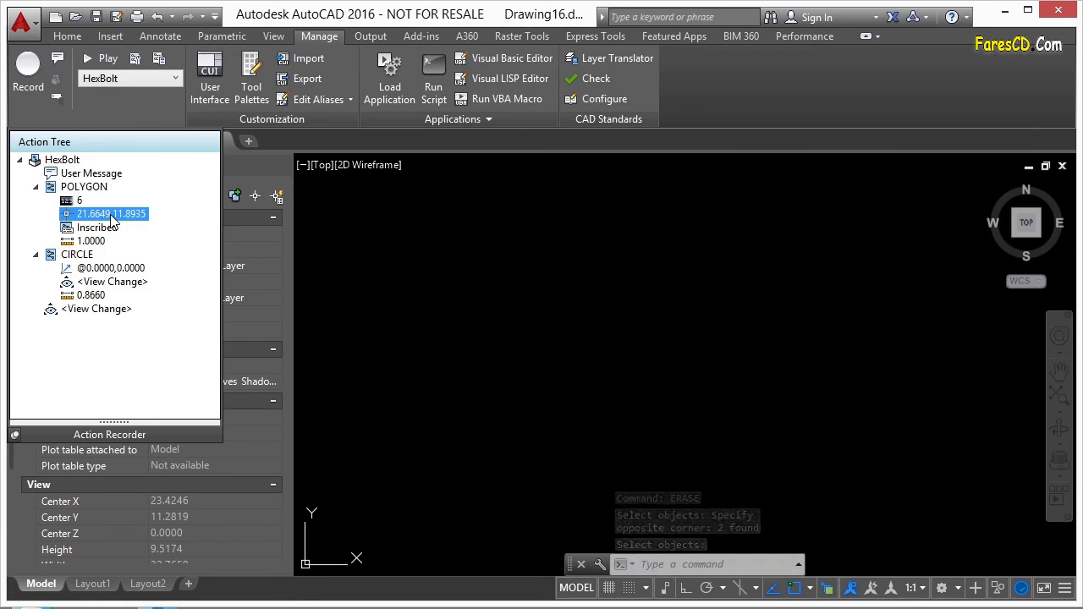
right_click(113, 220)
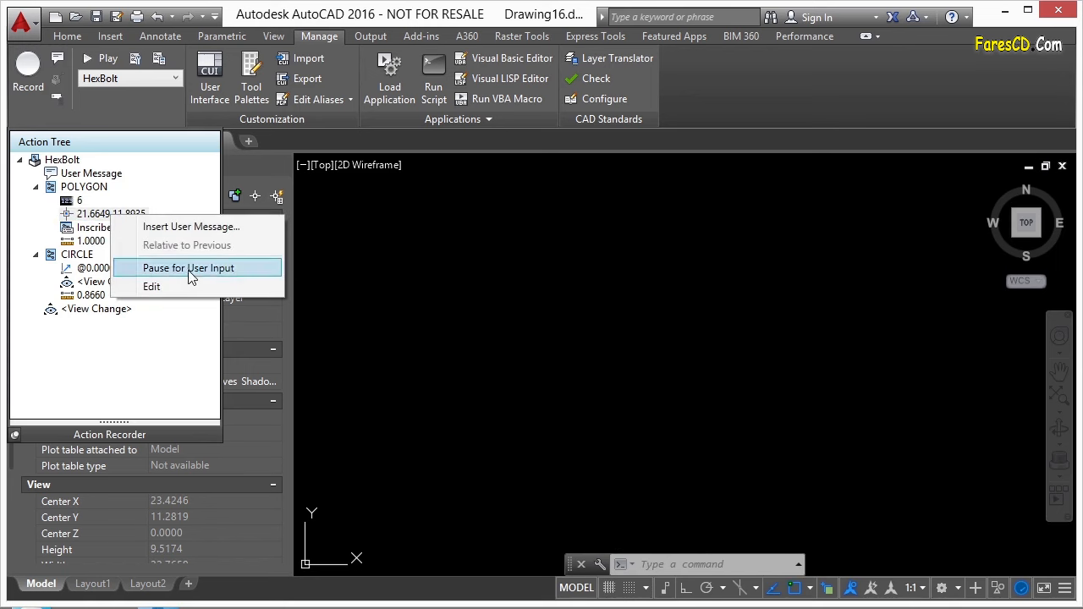
left_click(192, 268)
left_click(110, 59)
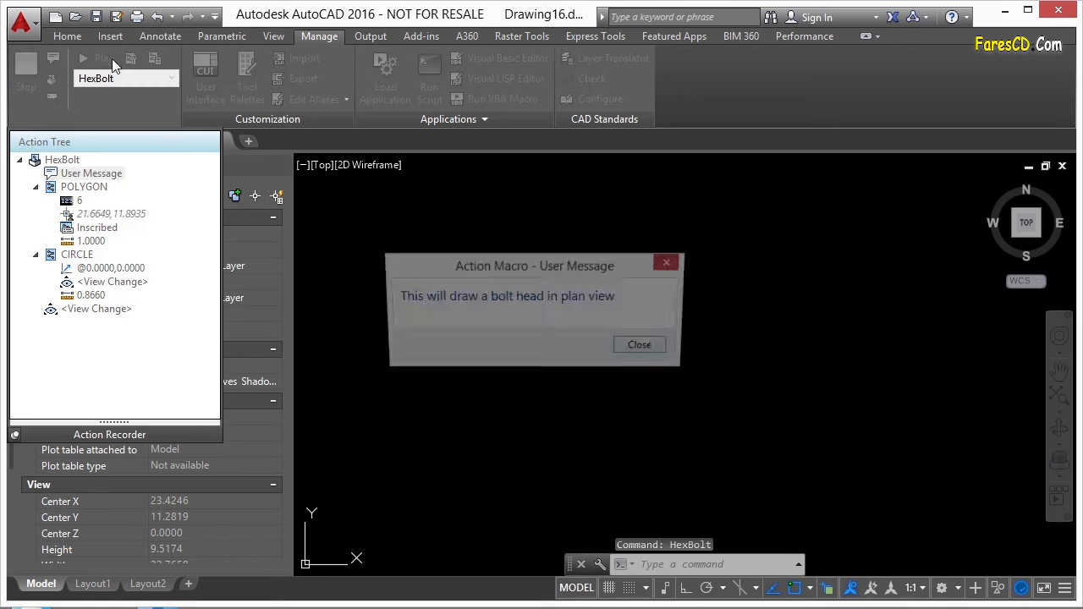
left_click(647, 352)
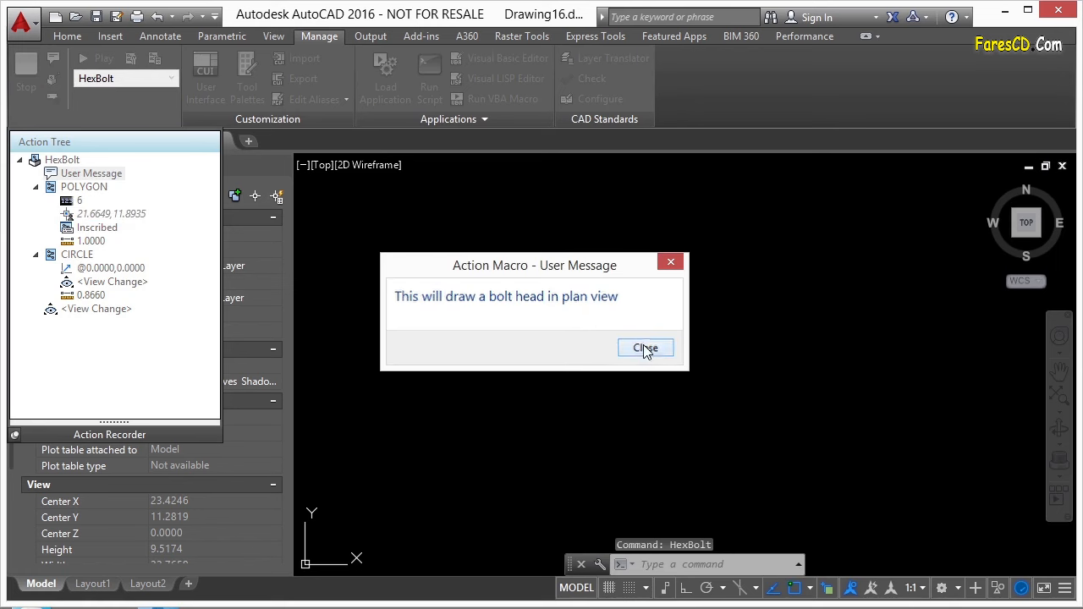
left_click(505, 264)
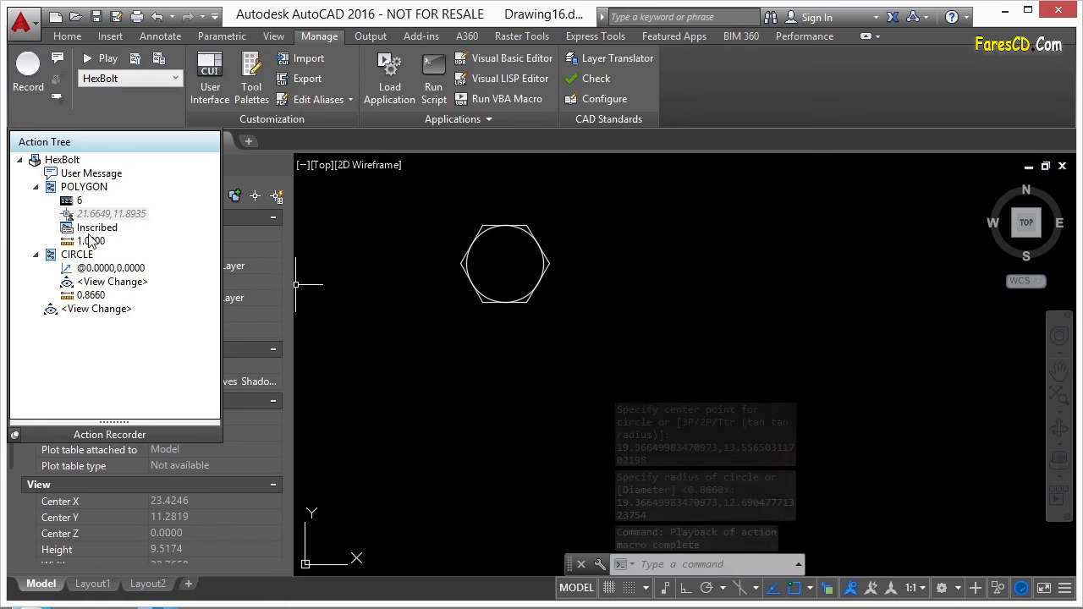
Step: Delete both <View Change> actions from the HexBolt macro, the one within CIRCLE and the one after it
left_click(105, 282)
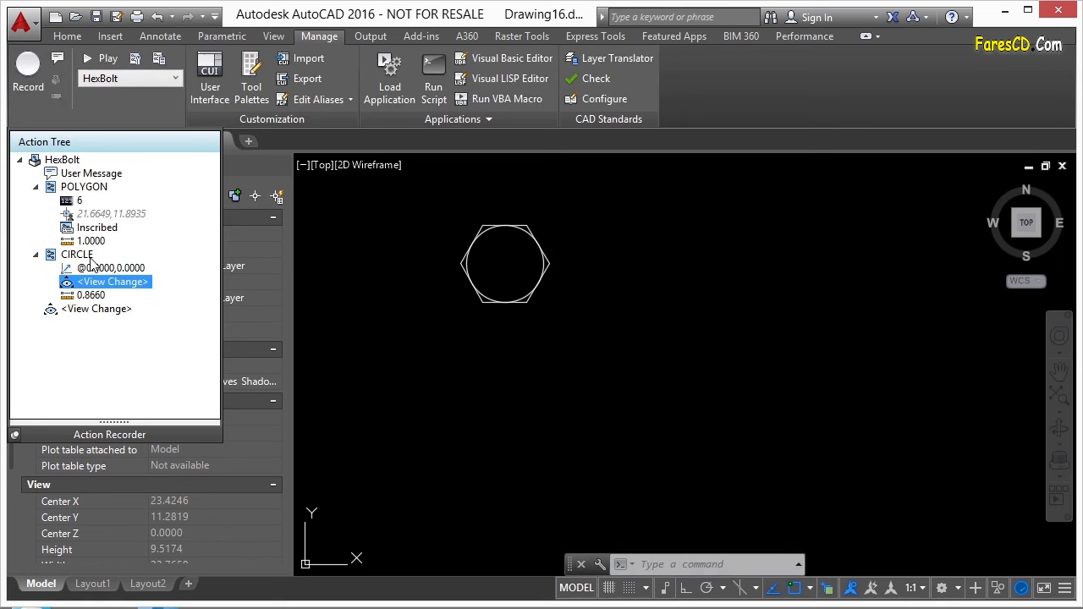
right_click(127, 283)
left_click(149, 291)
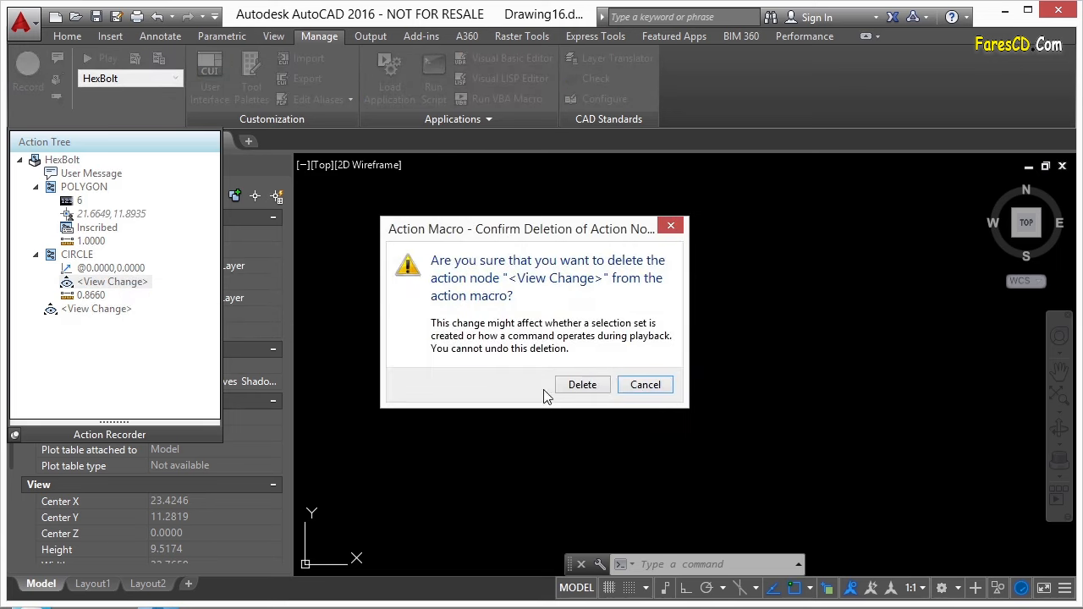
left_click(582, 386)
right_click(83, 296)
left_click(116, 308)
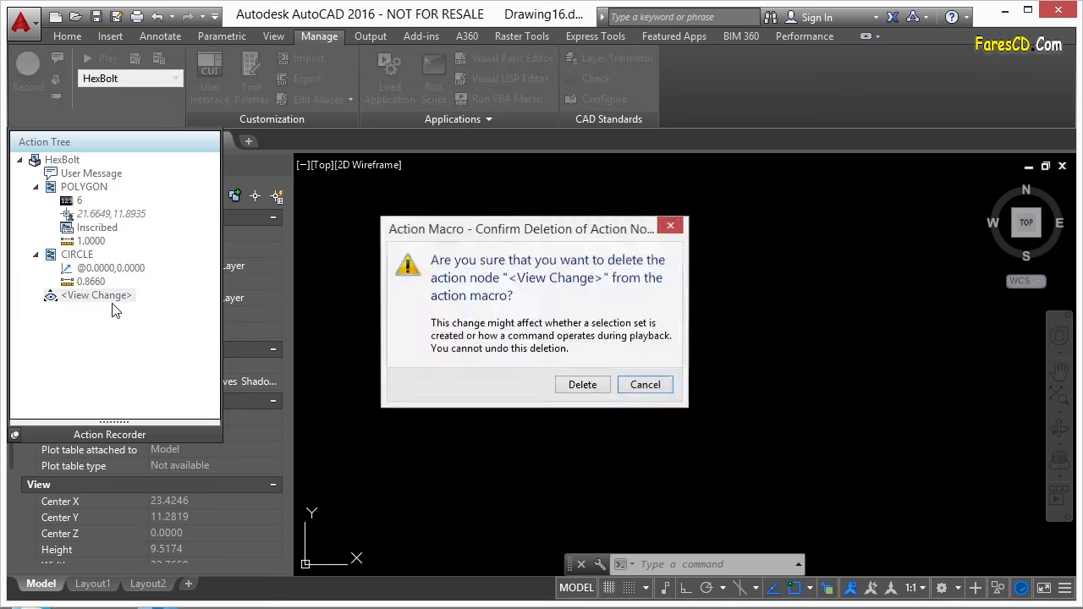
left_click(582, 385)
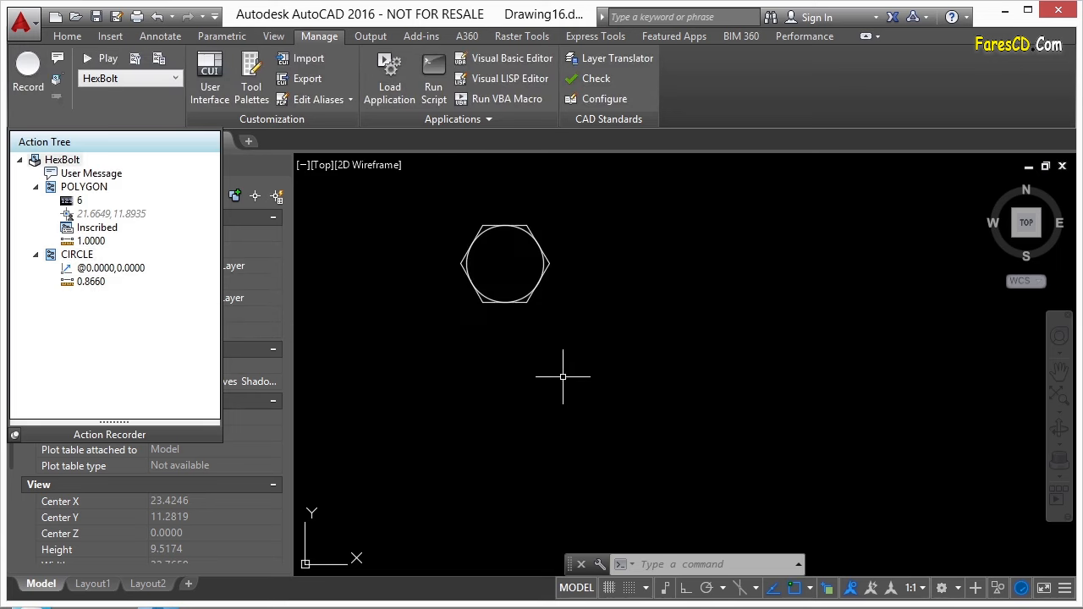
Step: Play the HexBolt macro and place a second bolt head well to the right of the first
left_click(107, 58)
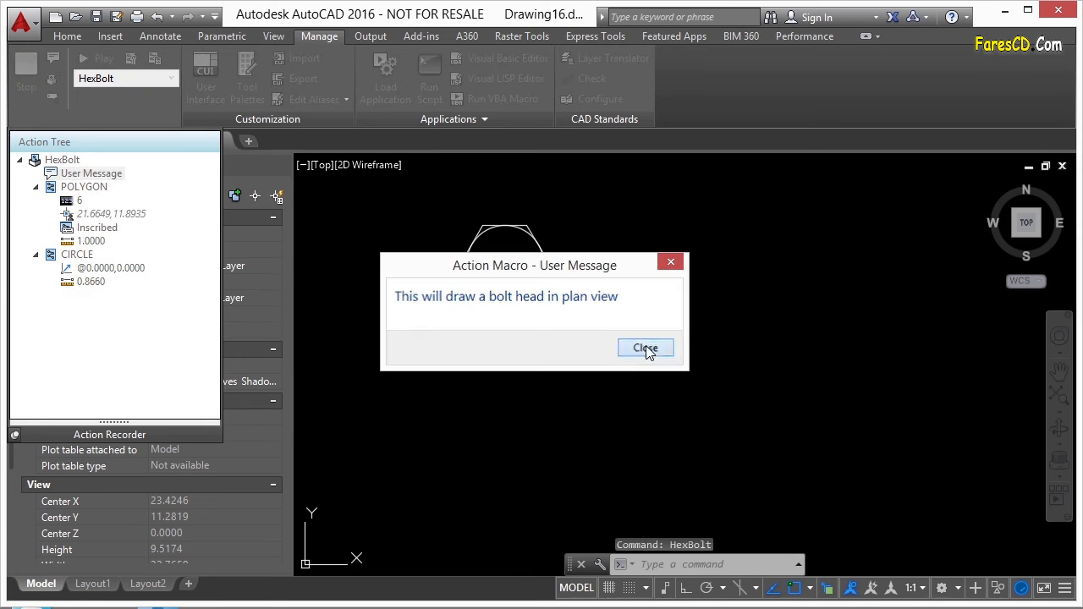
left_click(646, 349)
left_click(872, 275)
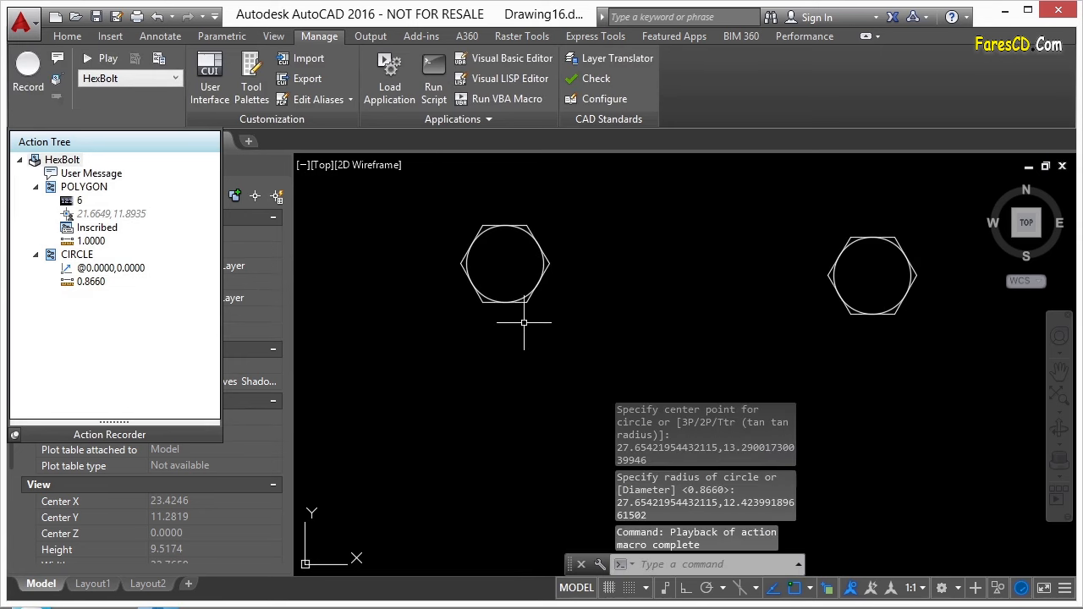
Step: Make the POLYGON number of sides pause for user input and play HexBolt, drawing a ten-sided bolt head between and below the existing two
left_click(82, 200)
right_click(80, 205)
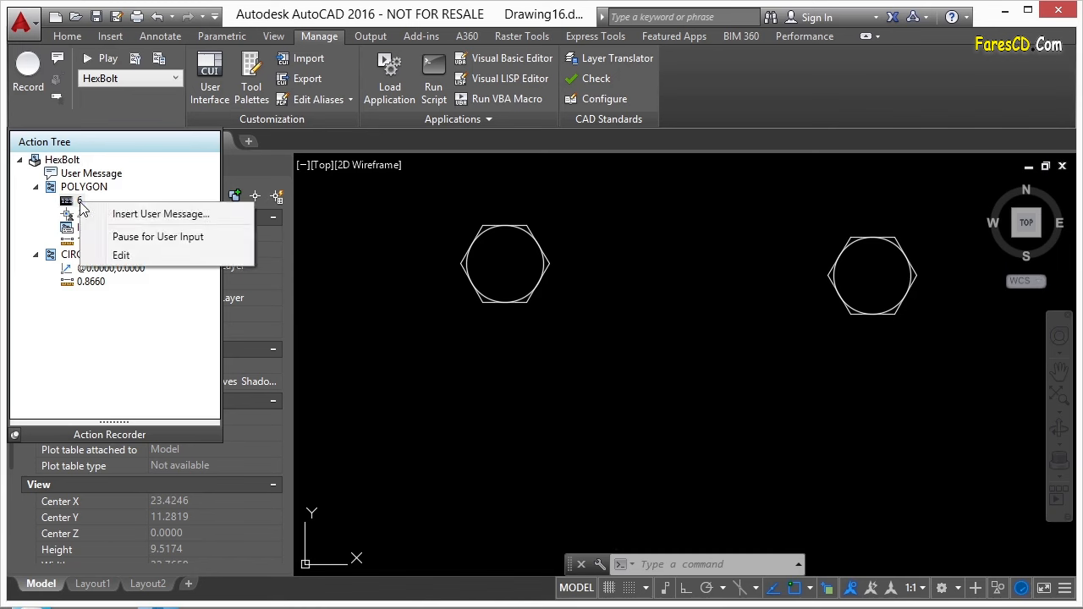
left_click(120, 240)
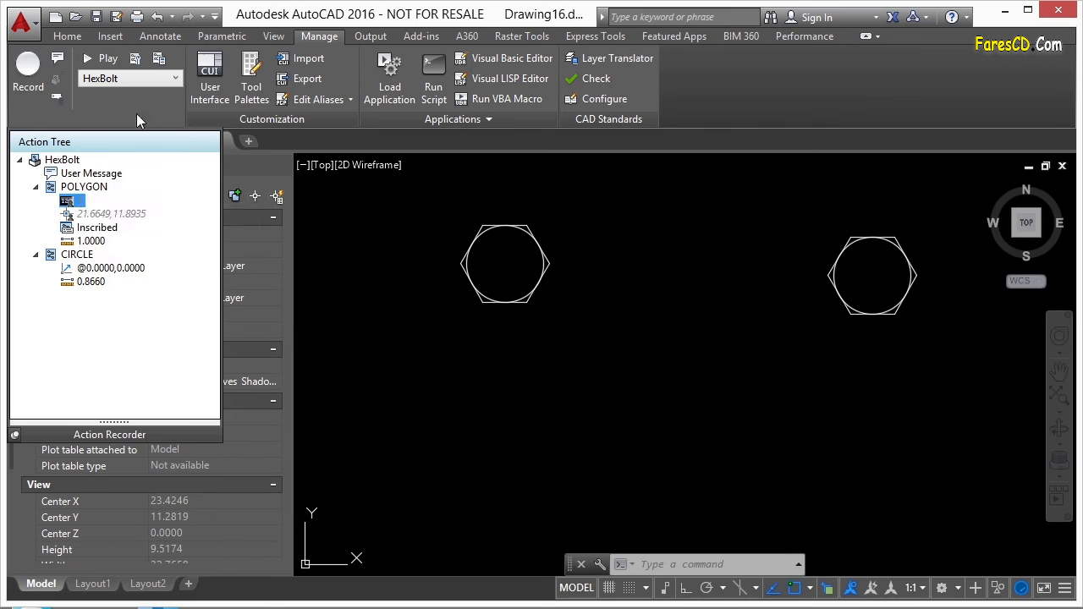
left_click(105, 58)
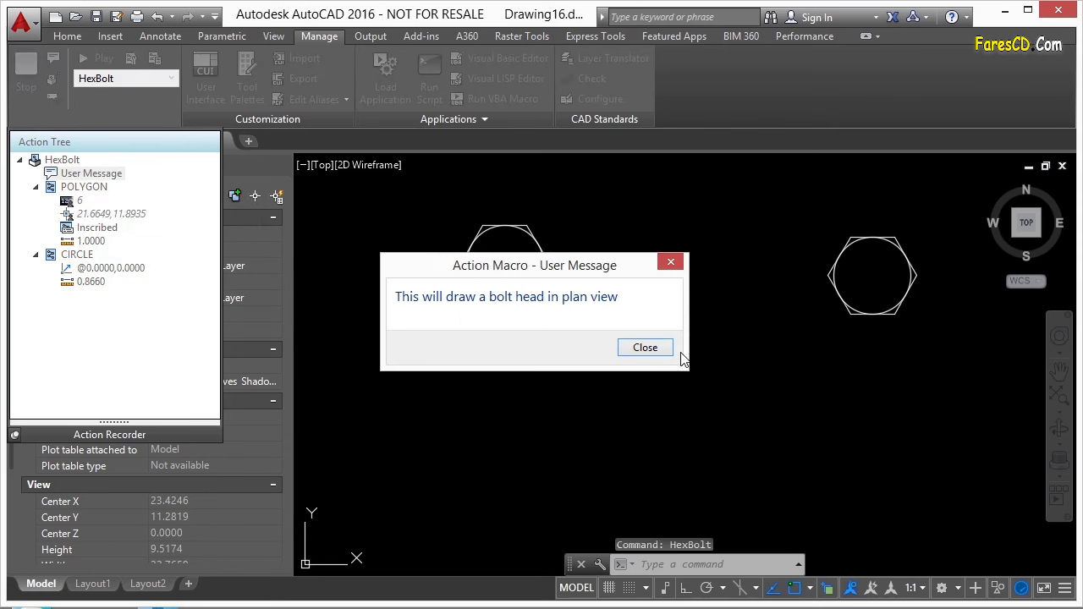
left_click(651, 355)
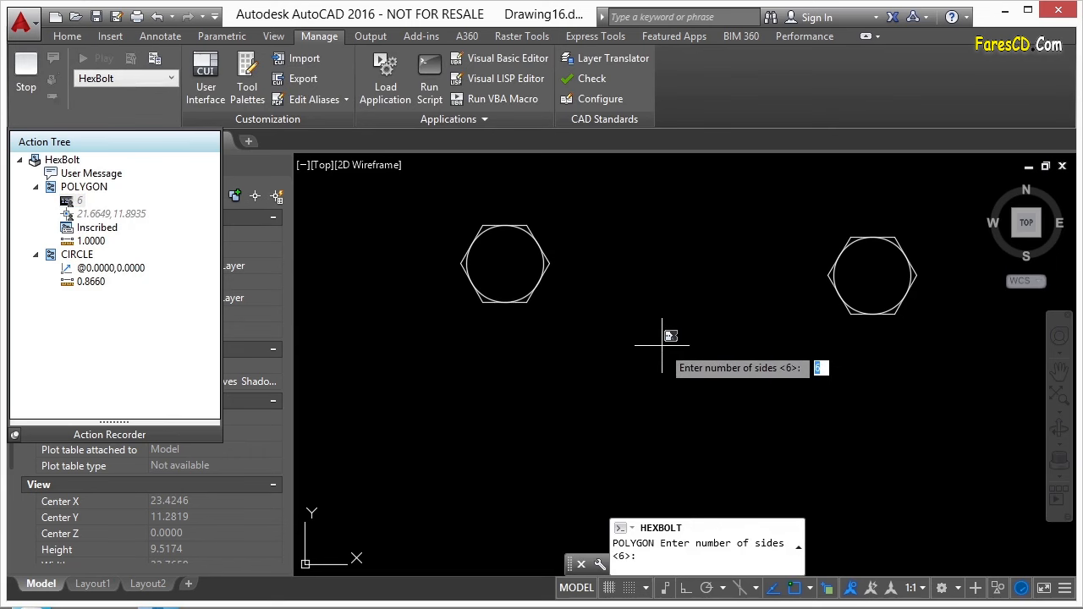
key("Return")
left_click(639, 357)
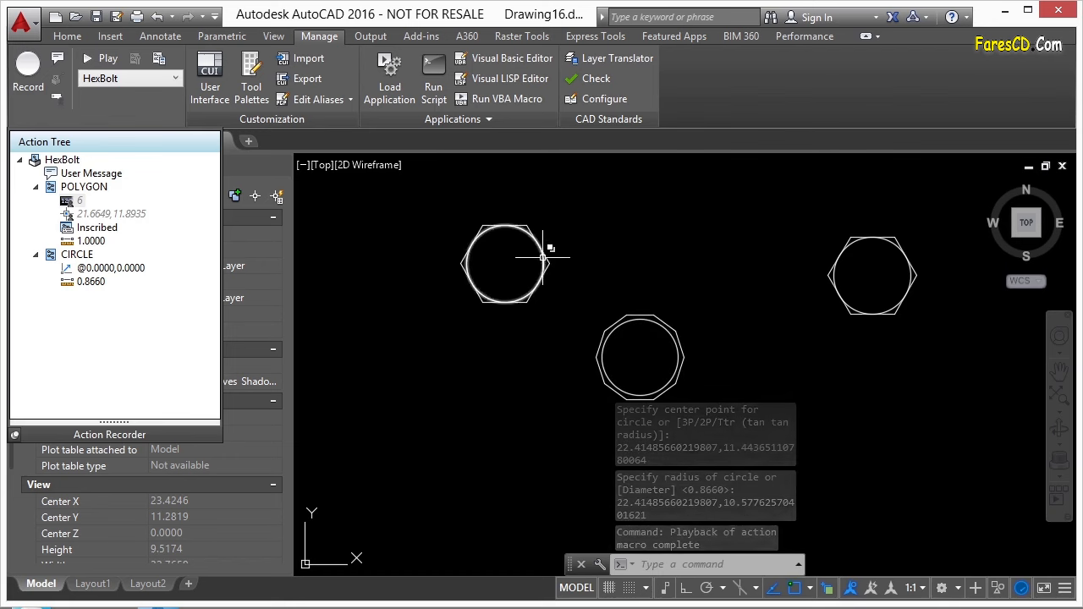
Step: Make the CIRCLE radius pause for user input and play HexBolt, drawing an 8-sided head below the right-hand one with its circle reaching the polygon's edge
left_click(99, 286)
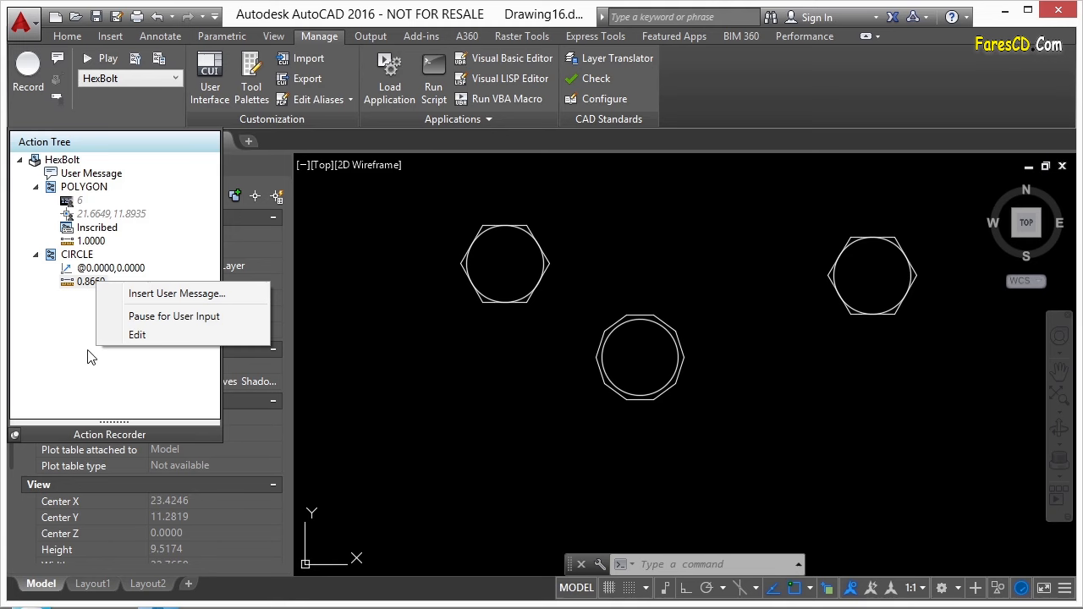
left_click(139, 317)
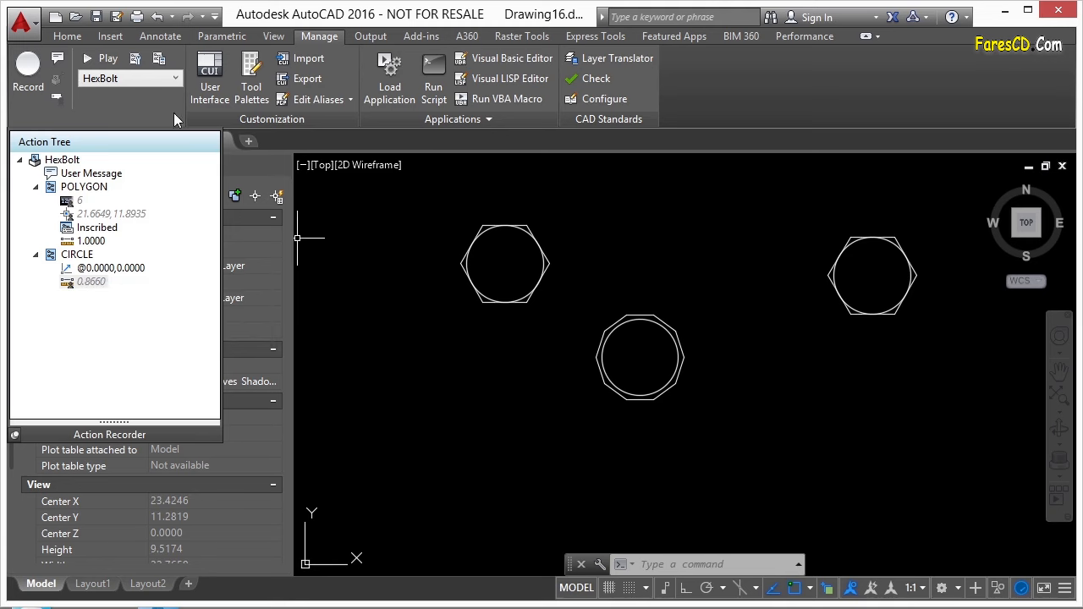
left_click(105, 61)
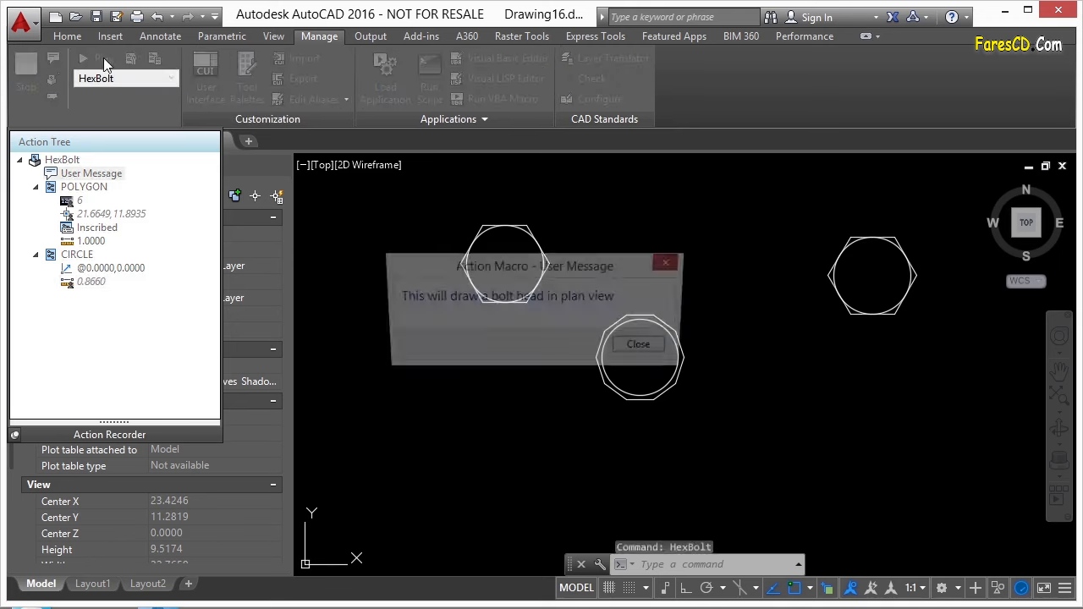
left_click(641, 345)
type("8")
key("Return")
left_click(849, 384)
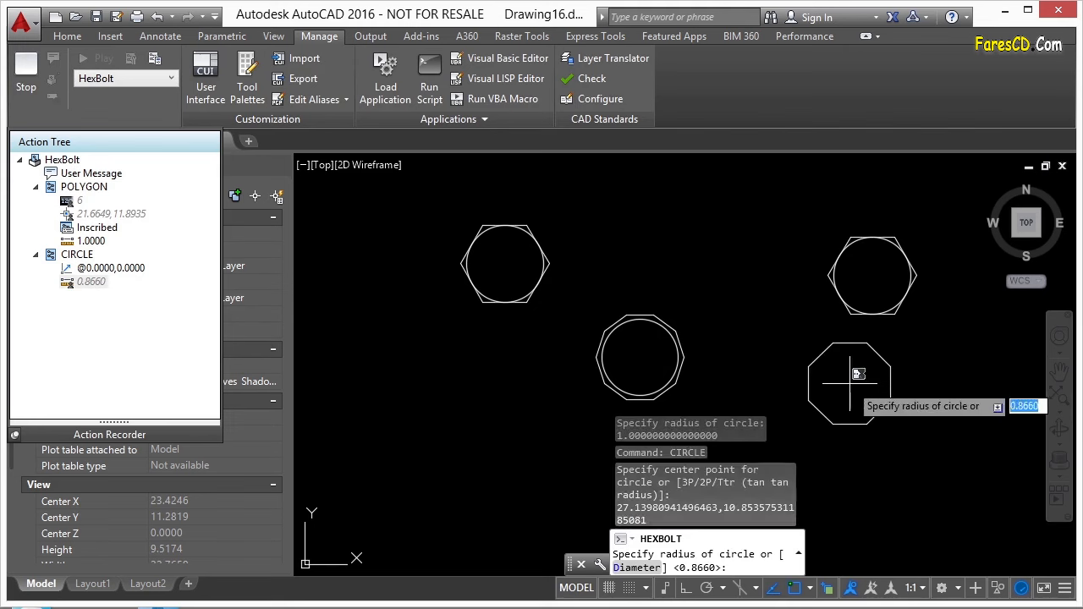
left_click(849, 345)
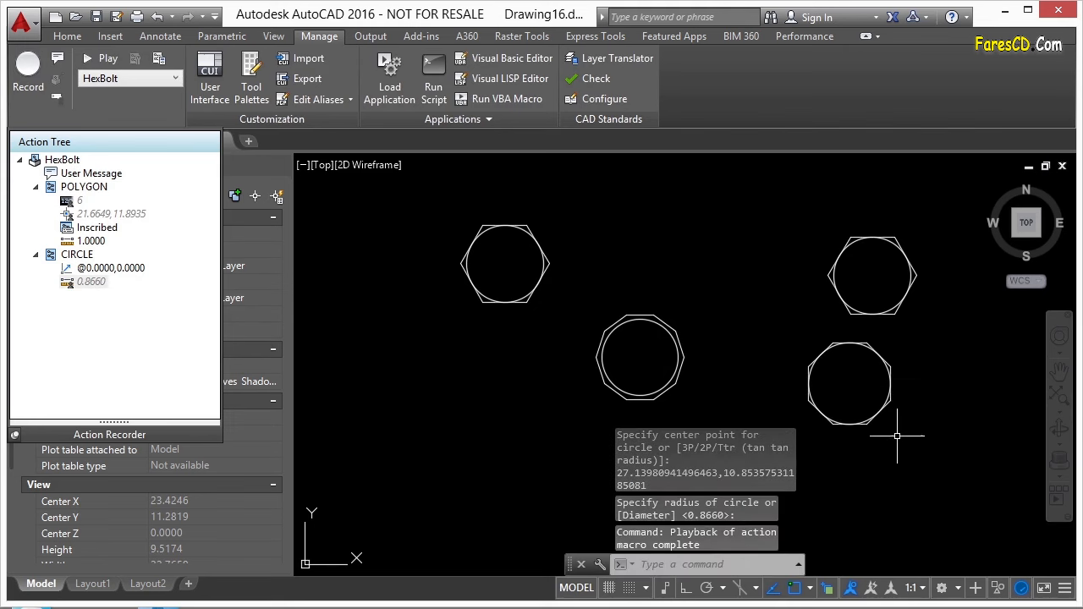
middle_click_drag(719, 268, 718, 243)
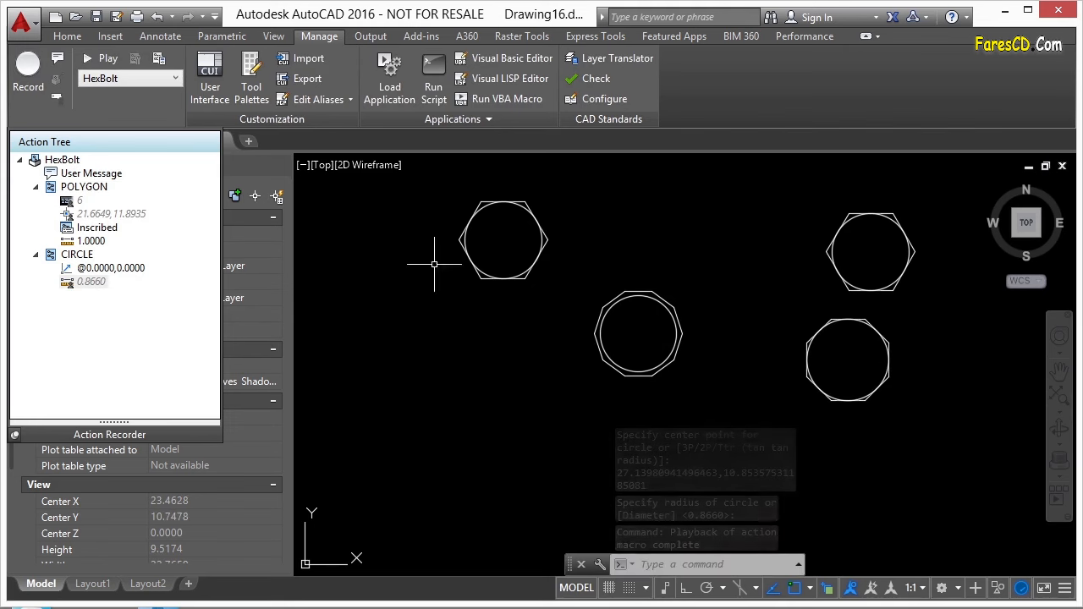
scroll(664, 297, "up", 2)
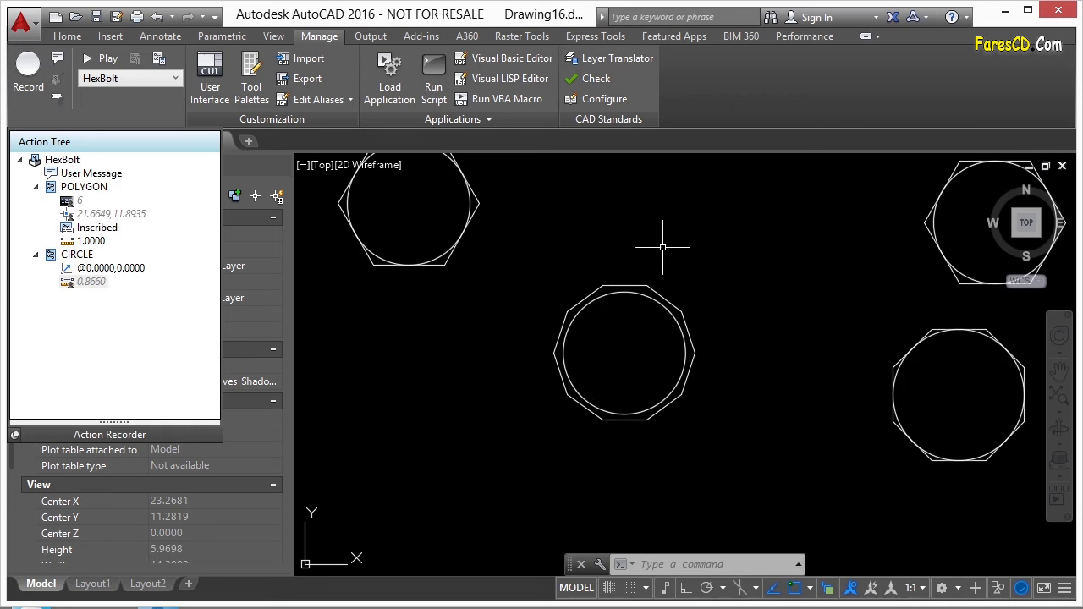
scroll(626, 237, "down", 3)
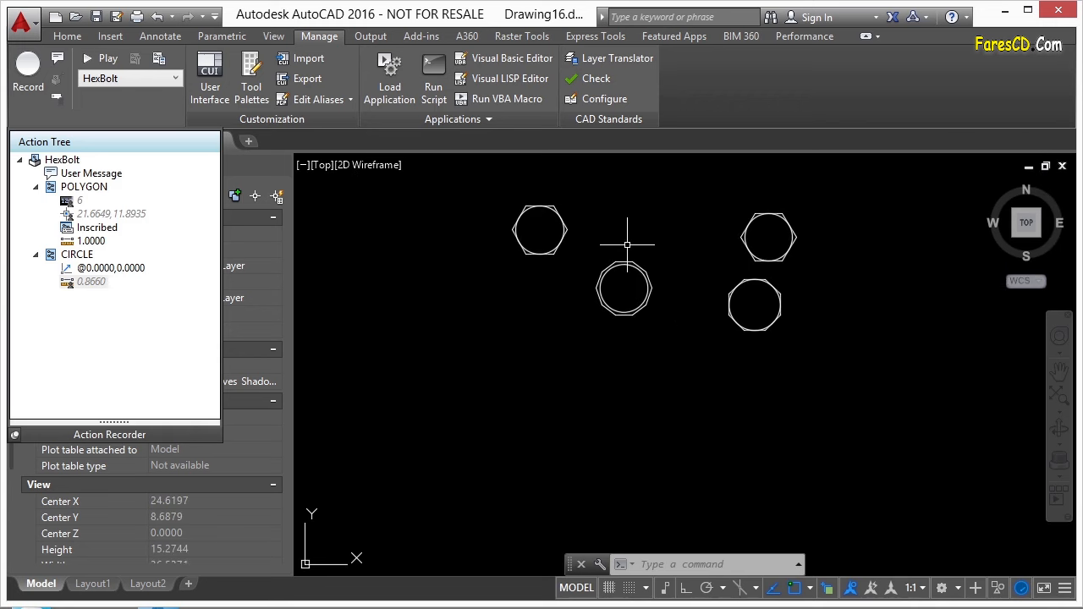